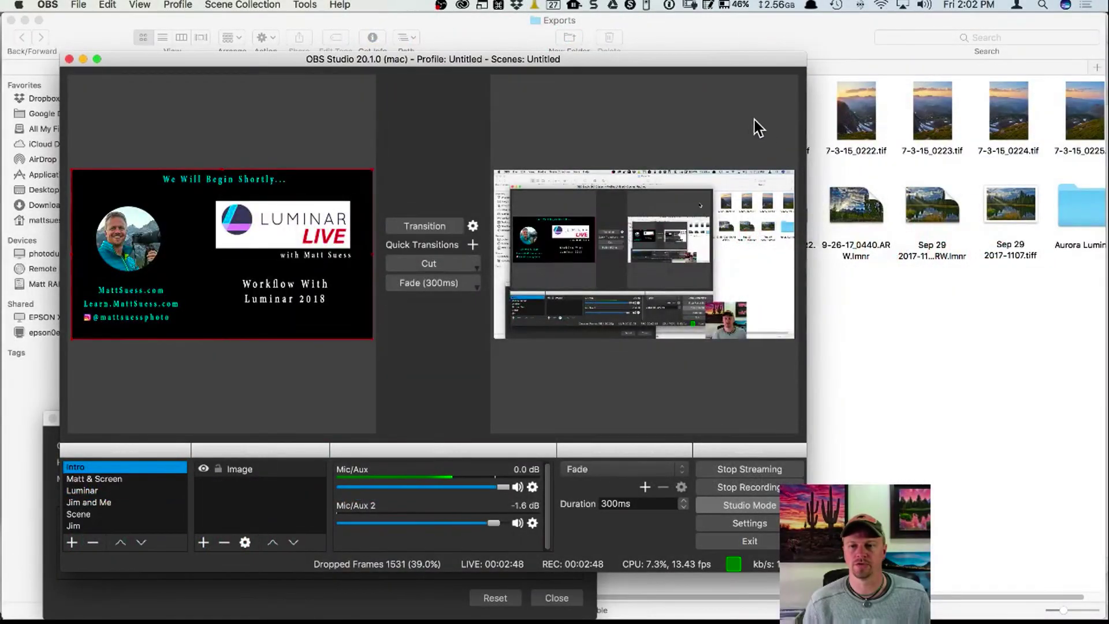
Switch from OBS to the Finder window showing the 32-item Exports folder
key(super+Tab)
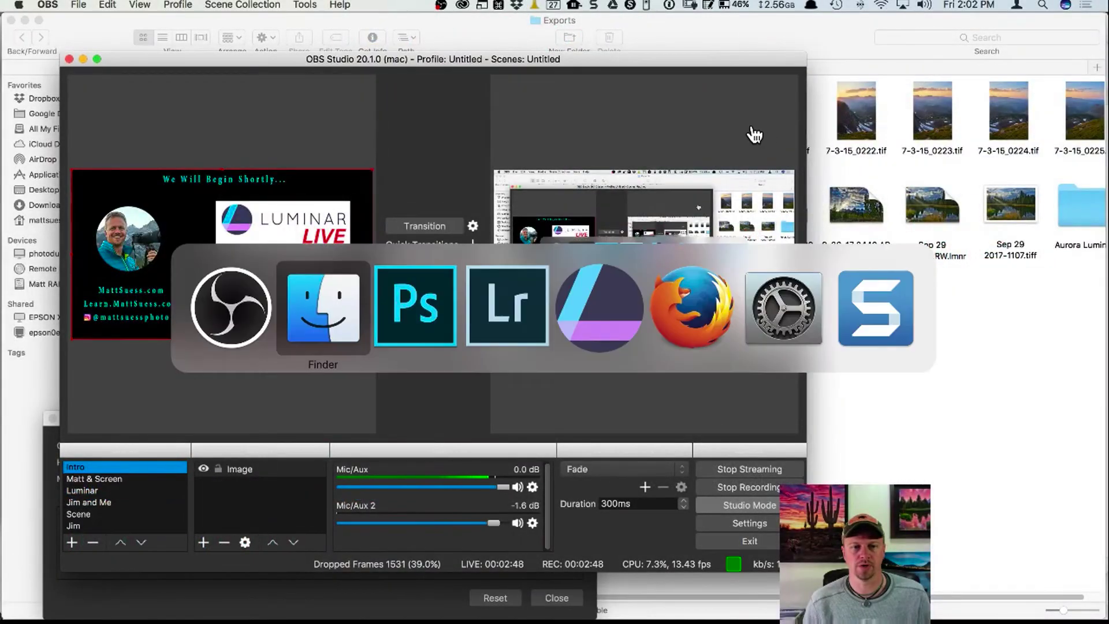
key(super+Tab)
key(super+shift+Tab)
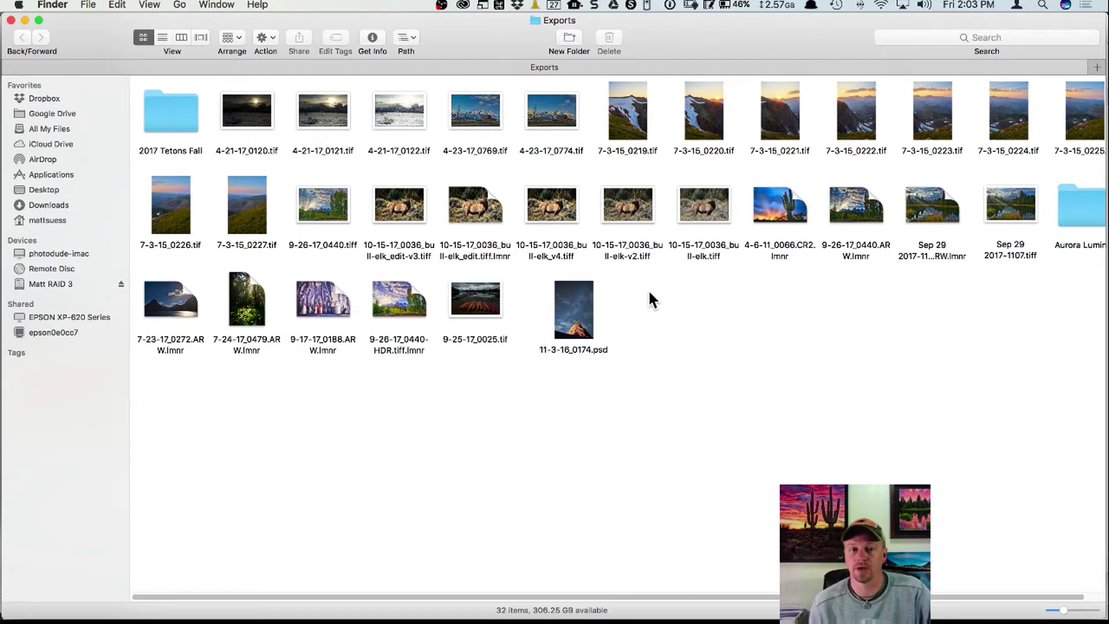
Drag 11-3-16_0174.psd from the Exports folder onto the Luminar Dock icon
click(571, 305)
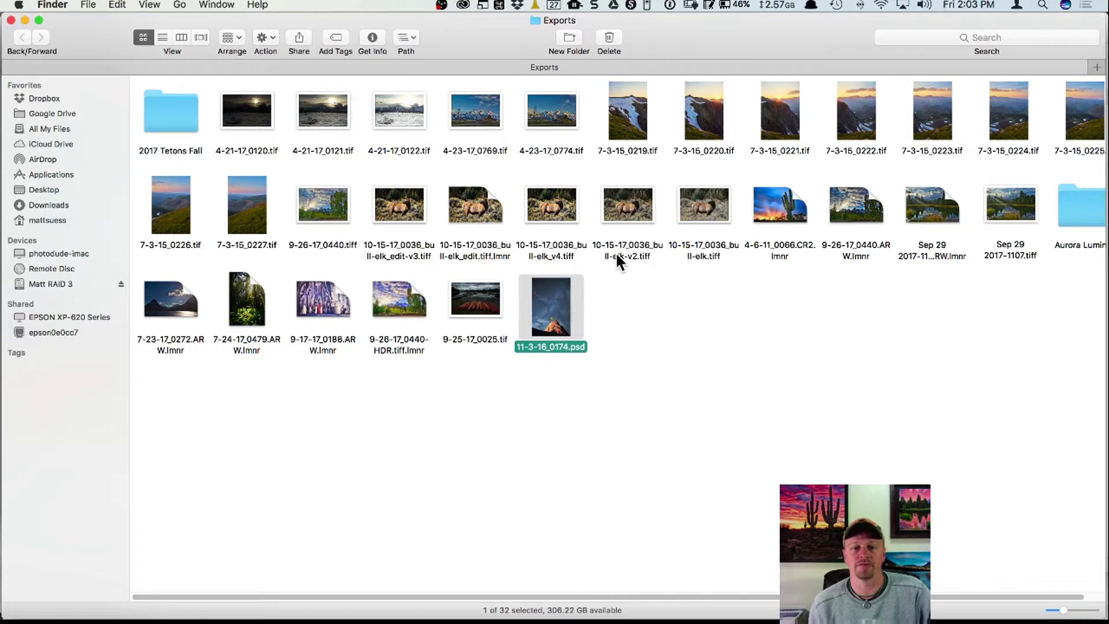
drag(549, 304, 26, 243)
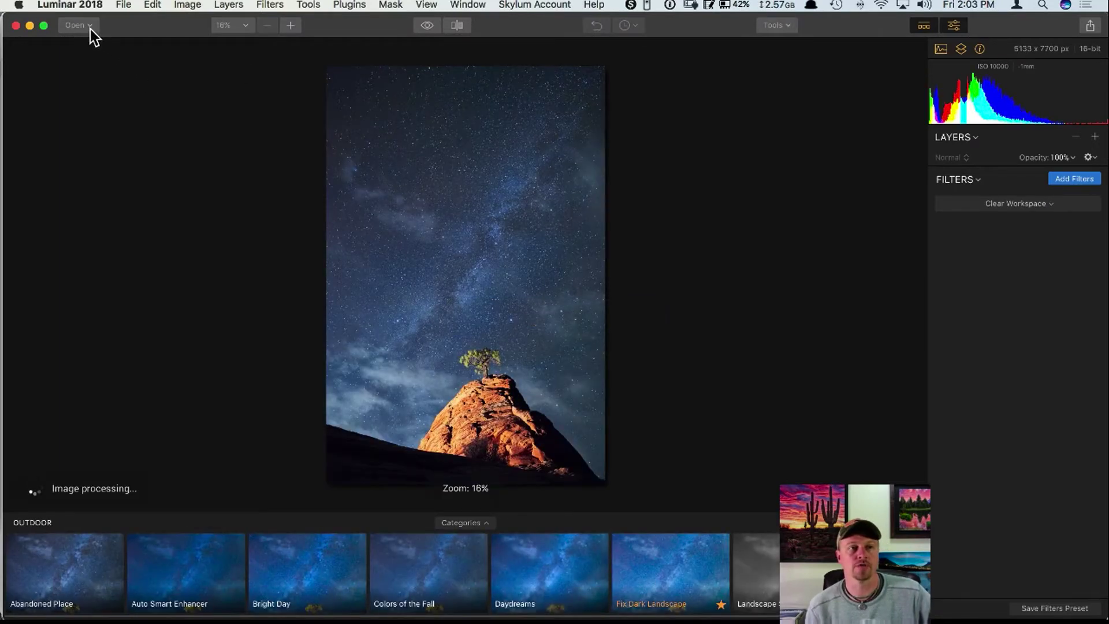
Check the Open menu options (Open Images, Batch Processing) and dismiss it without choosing one
click(87, 25)
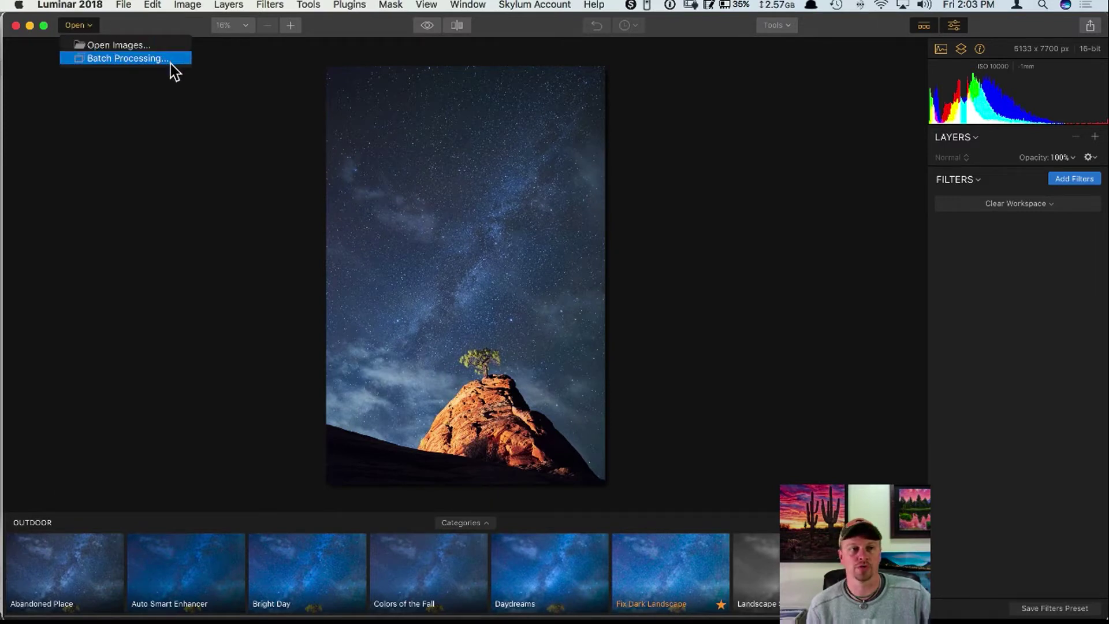
click(165, 127)
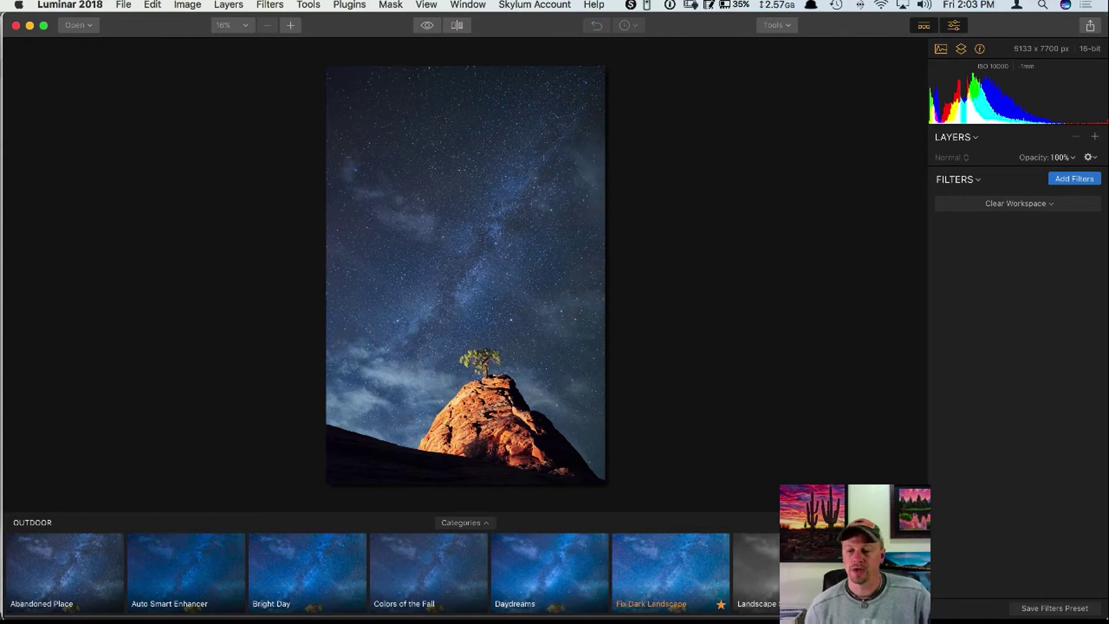
scroll(404, 571, right, 1)
Apply Fix Dark Landscape, set Saturation 5 and Vibrance -2, and open the Filters Catalog's header menu
click(627, 572)
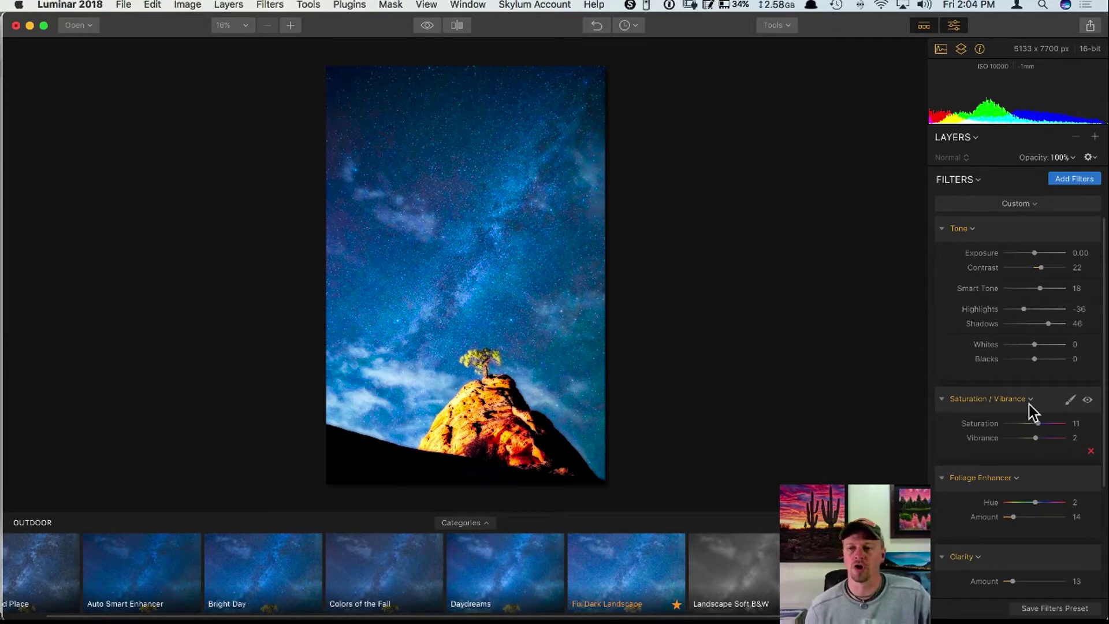
drag(1042, 425, 1033, 438)
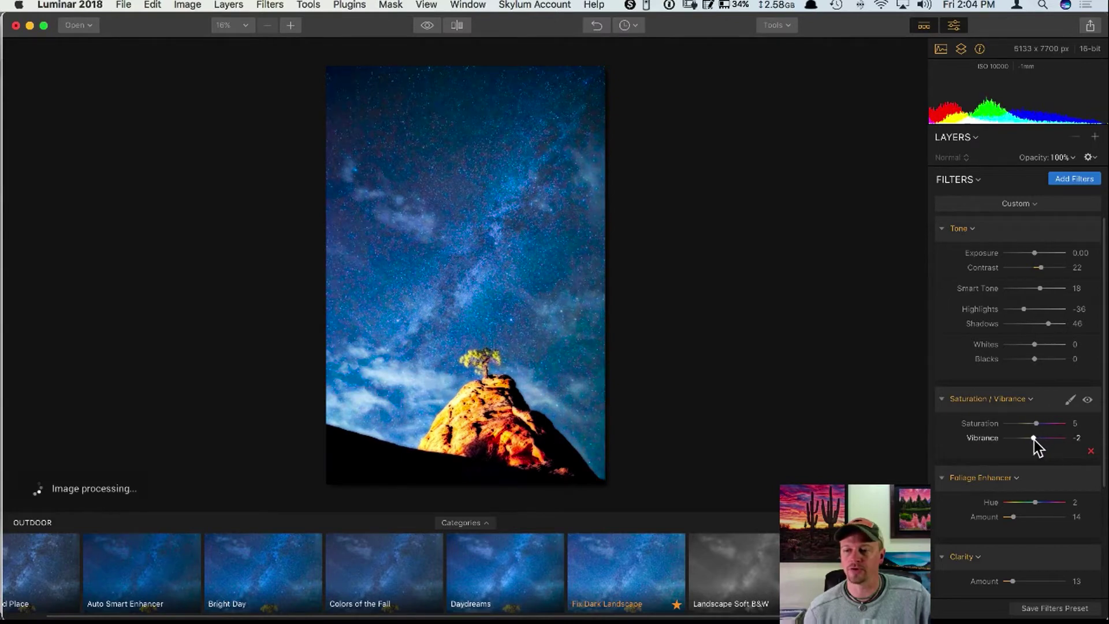
click(1062, 180)
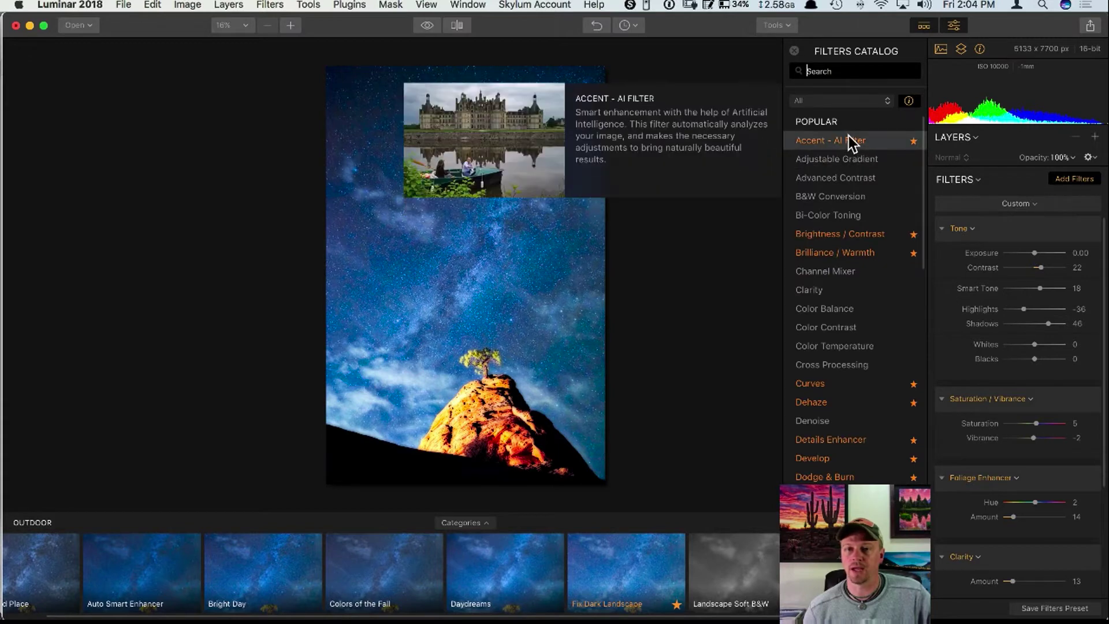
mouse_move(847, 161)
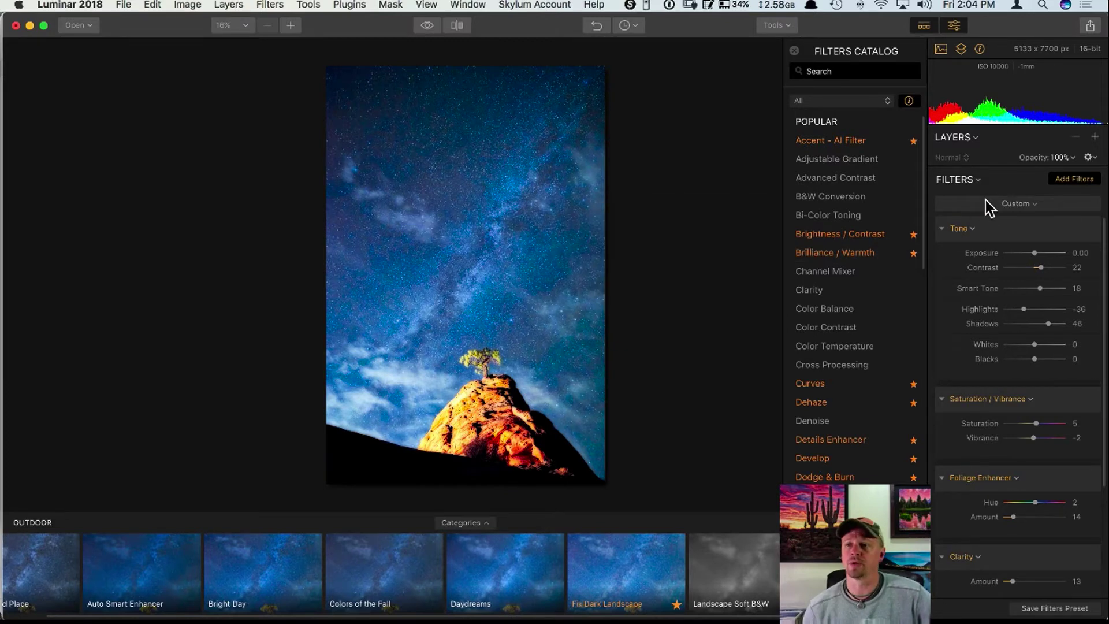
click(975, 180)
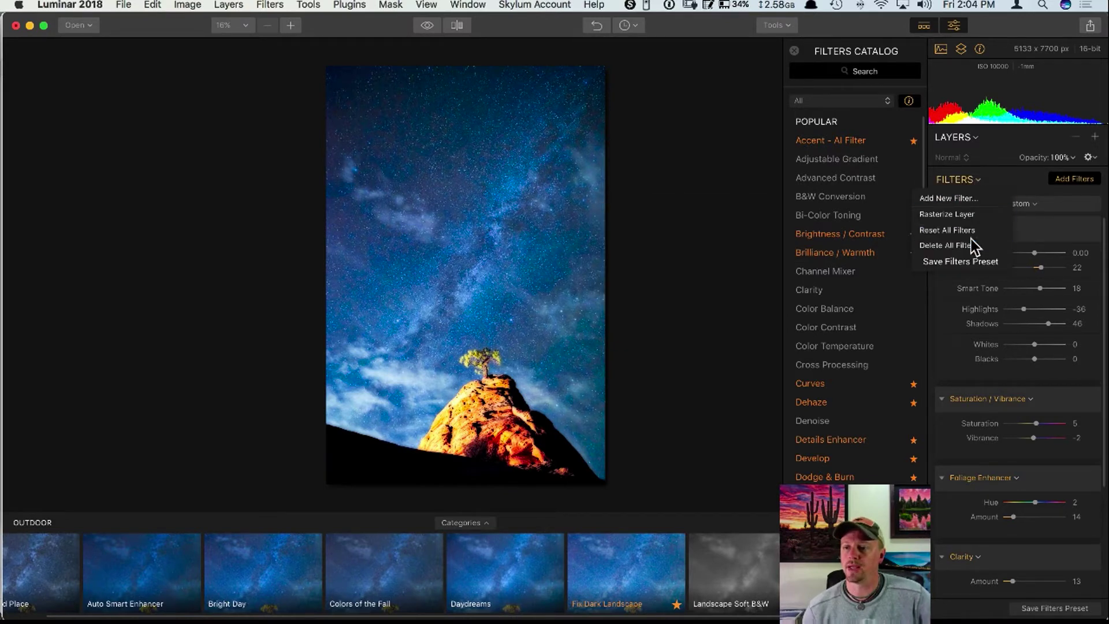
Delete all filters, switch workspace to restore the look with Saturation 11, and close the Filters Catalog
click(965, 245)
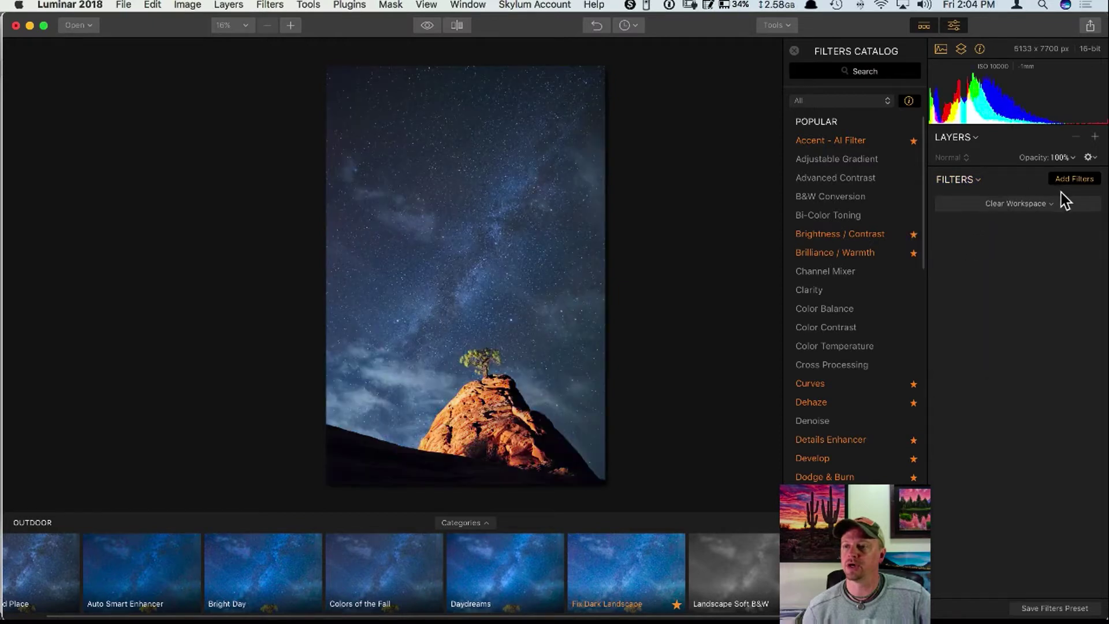
click(1025, 203)
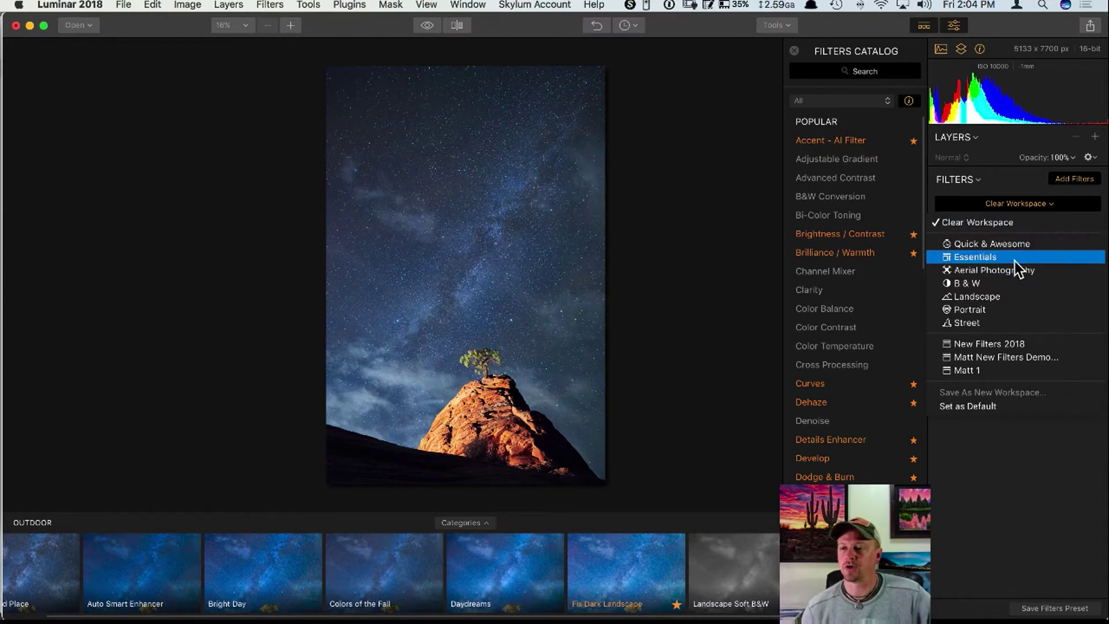
click(998, 297)
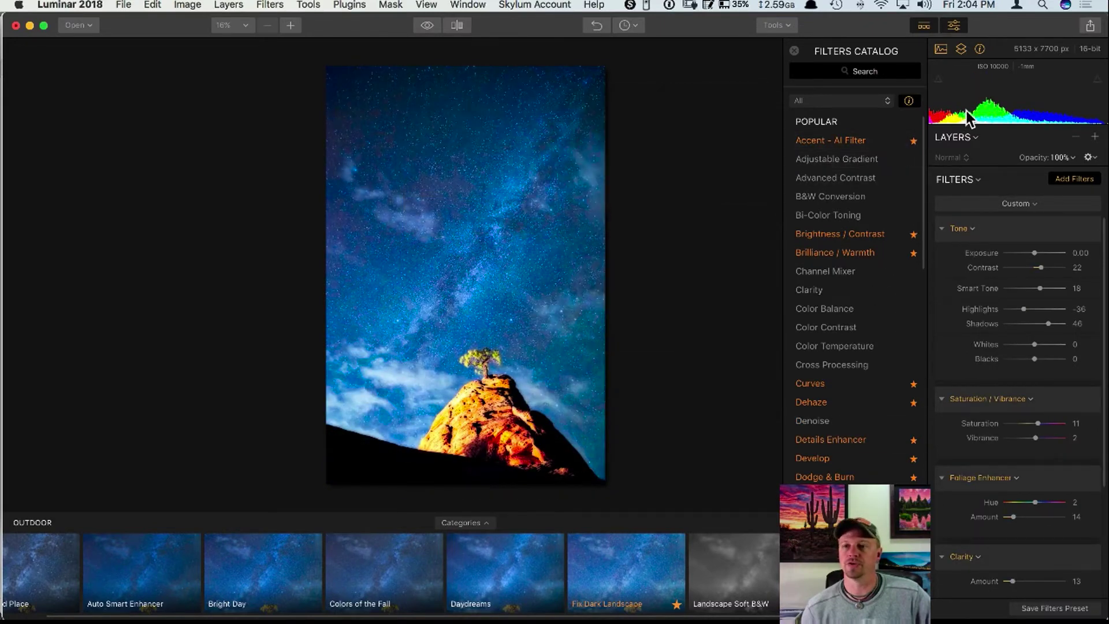
click(794, 50)
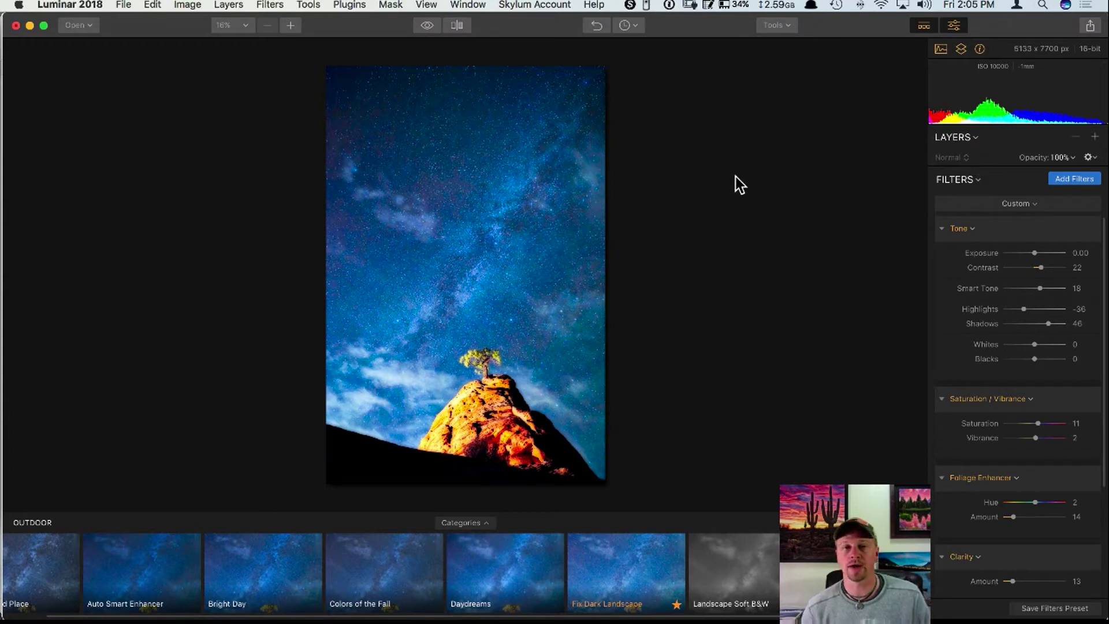
click(123, 5)
click(149, 68)
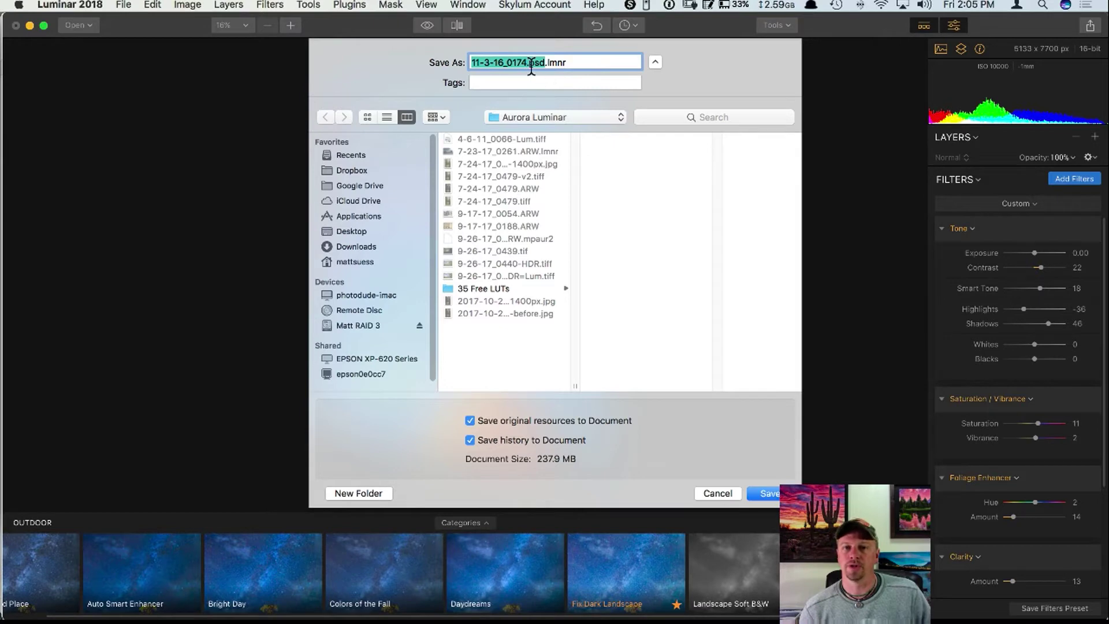
shift+click(549, 62)
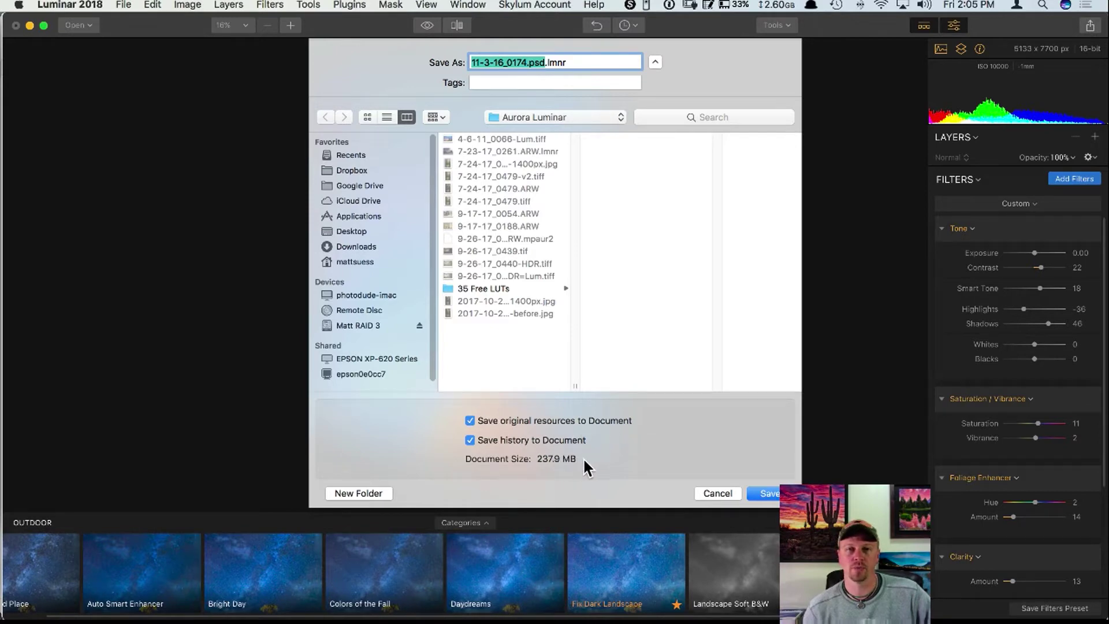
click(717, 492)
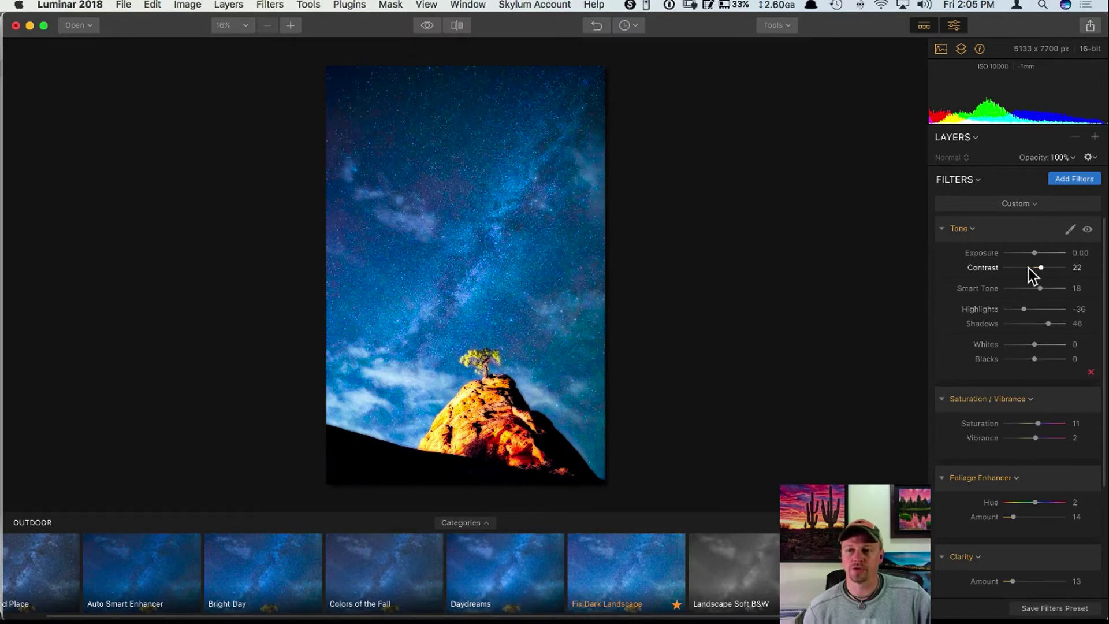
click(634, 25)
click(776, 92)
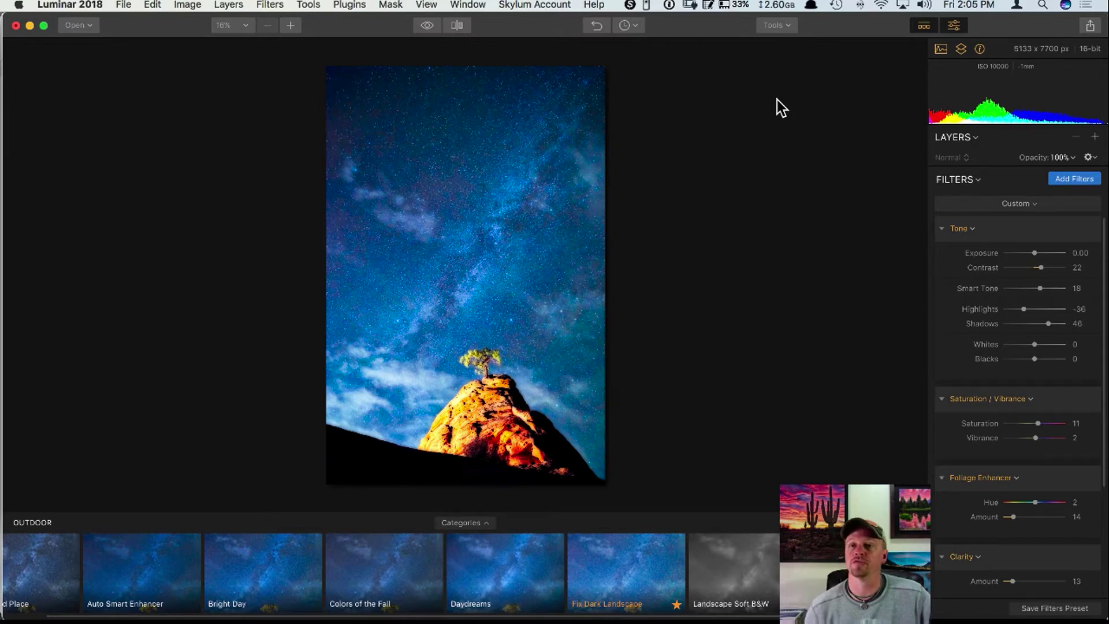
click(1090, 26)
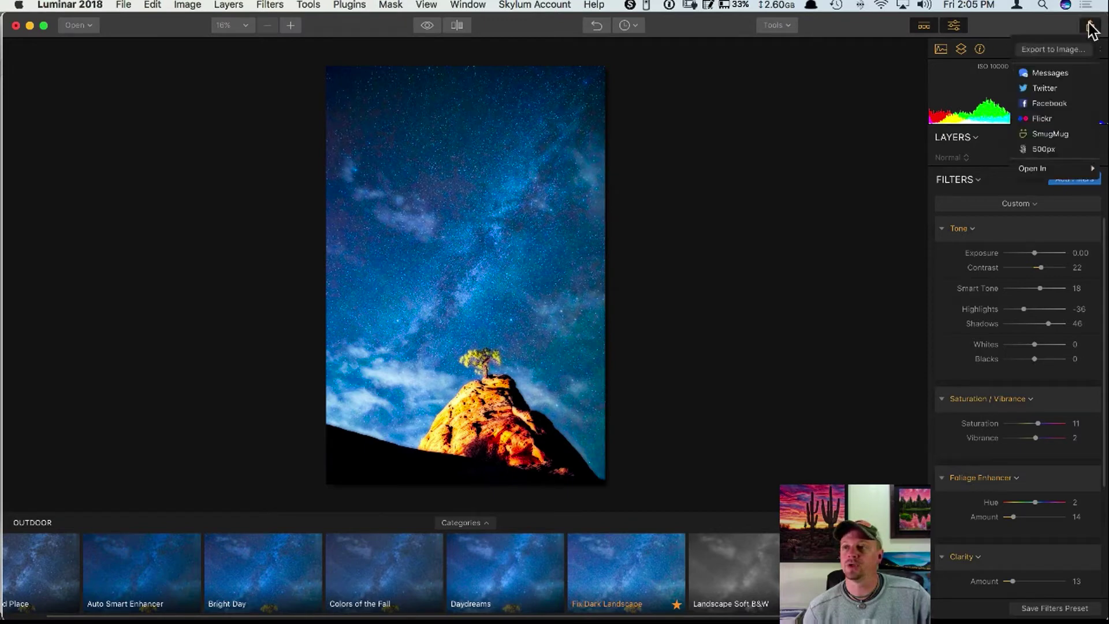
click(1058, 49)
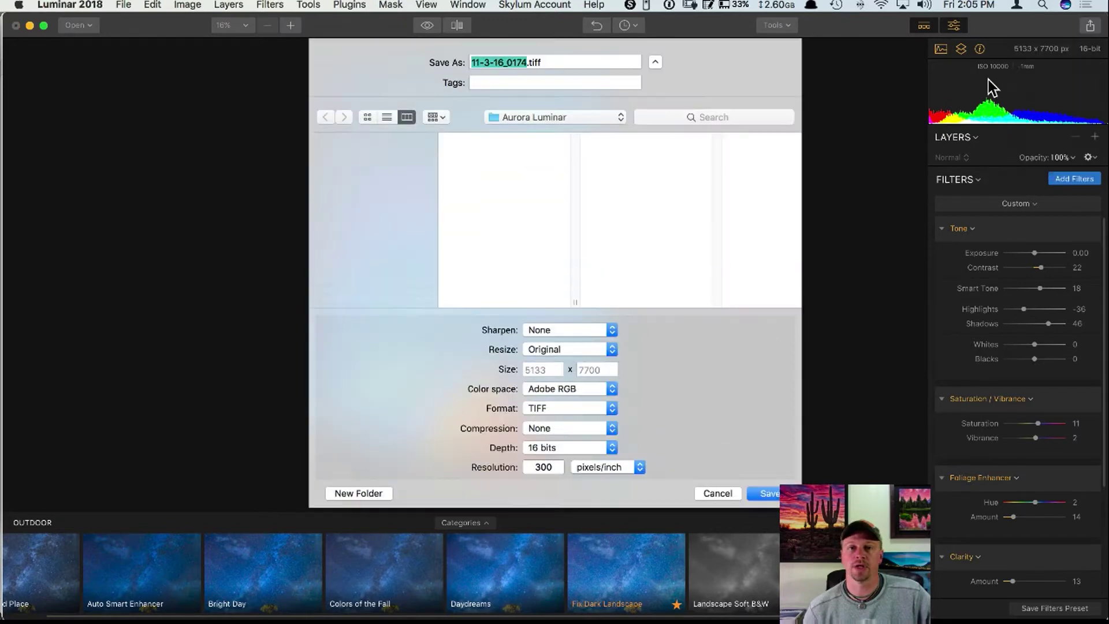
click(591, 406)
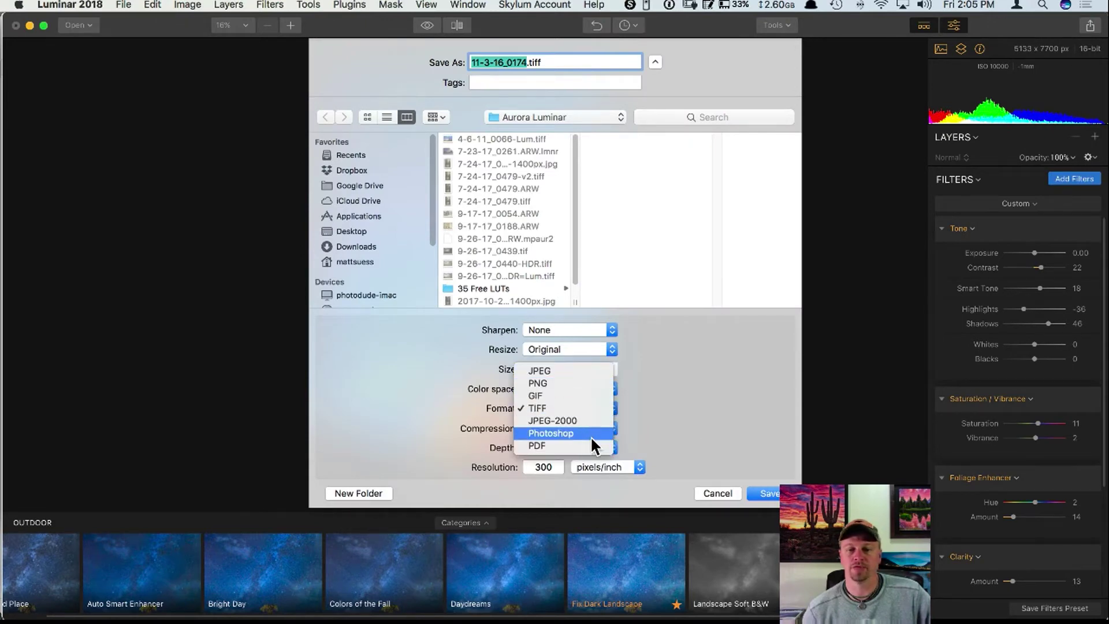
click(646, 385)
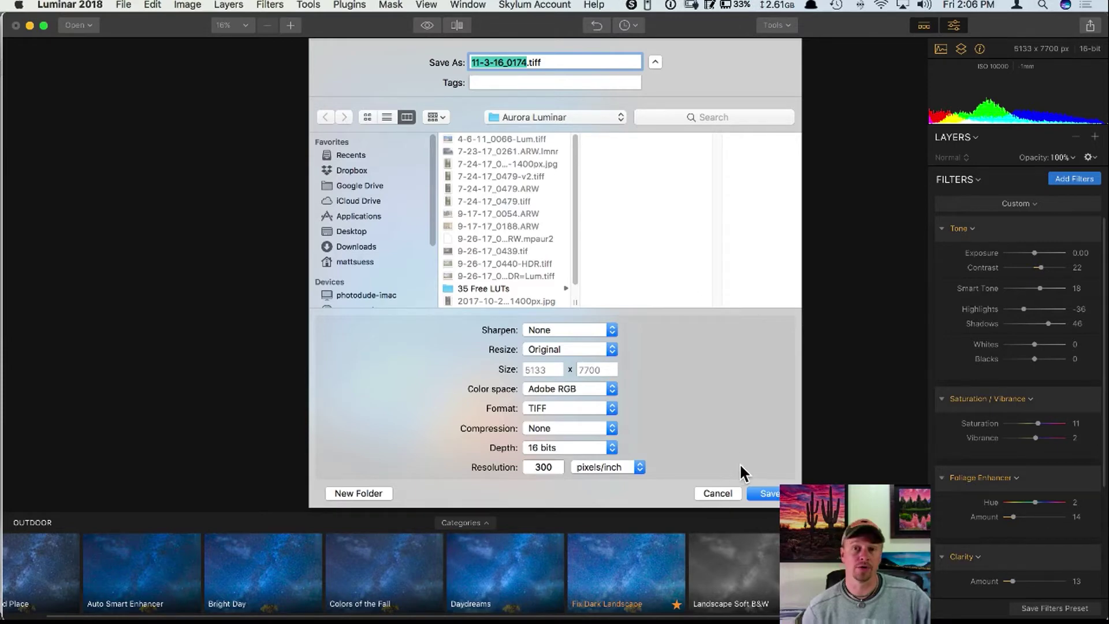
click(714, 492)
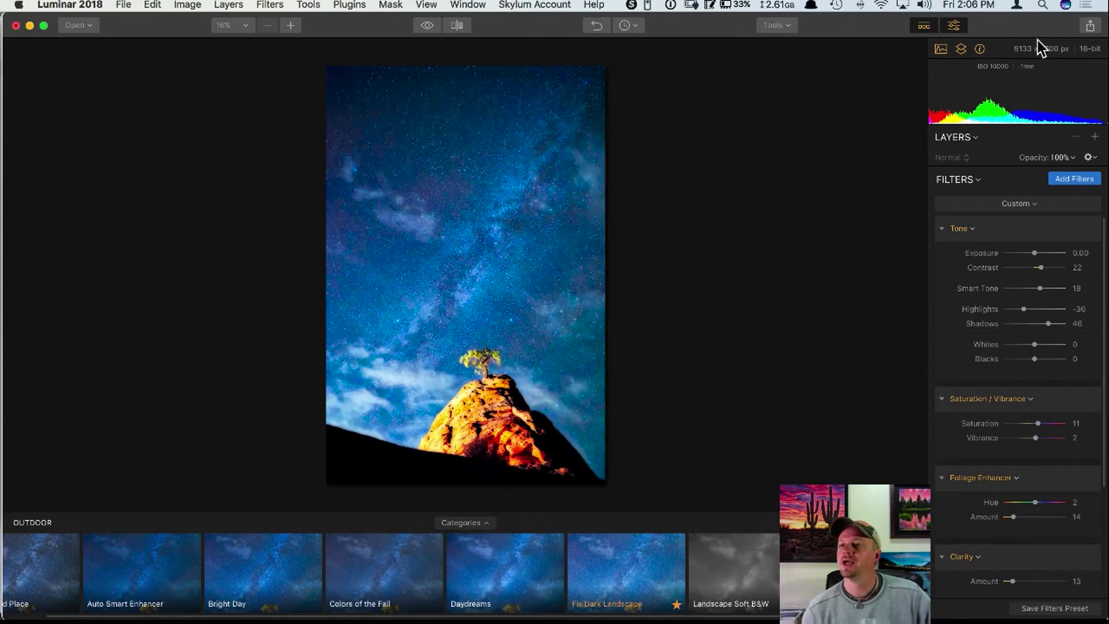
Send the photo via Share > Open In > Lightroom, importing 11-3-16_0174_ed.tiff
click(1089, 28)
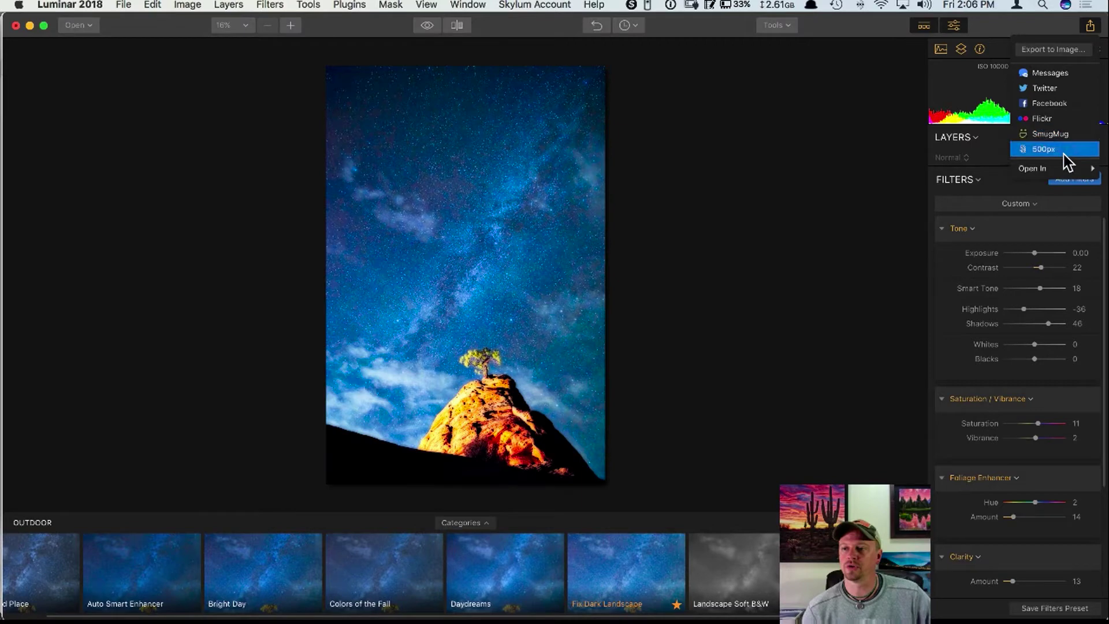
mouse_move(1055, 168)
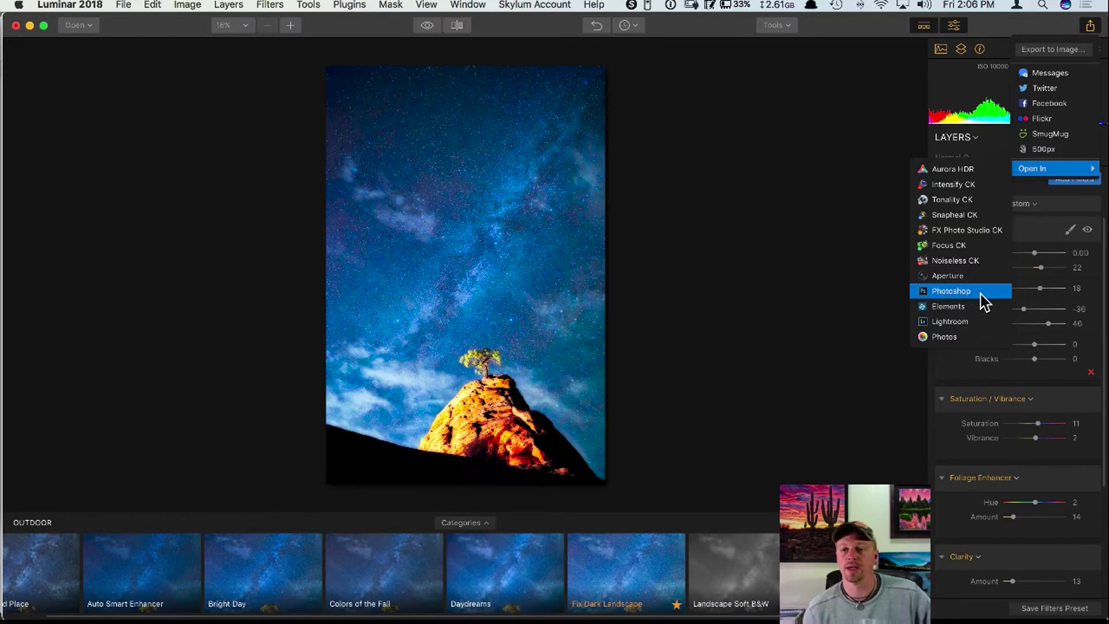
click(963, 327)
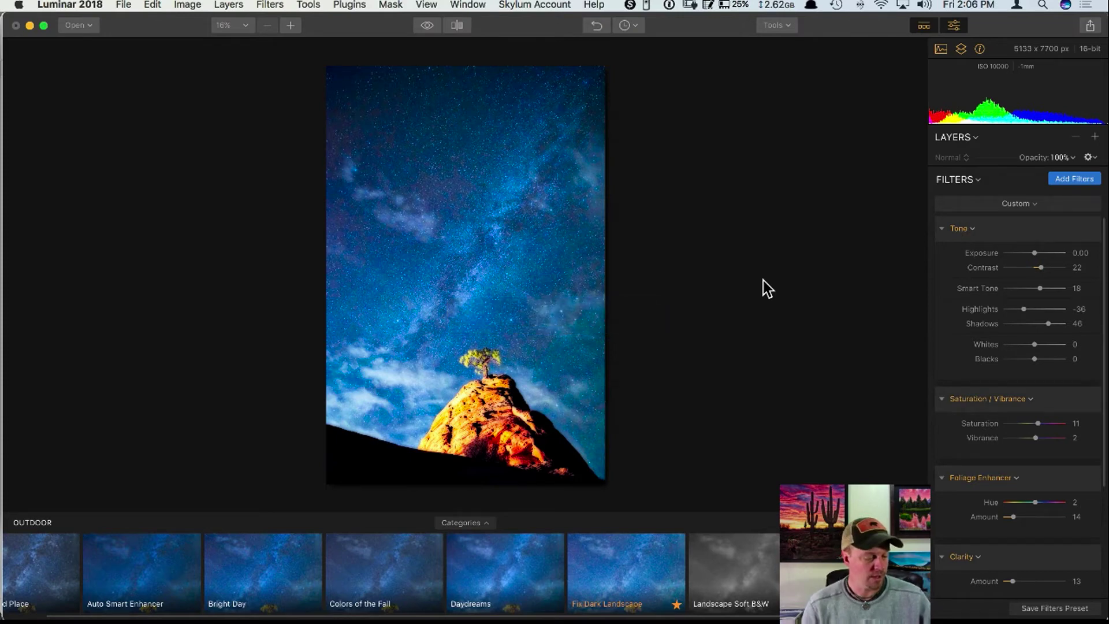
key(super+shift+i)
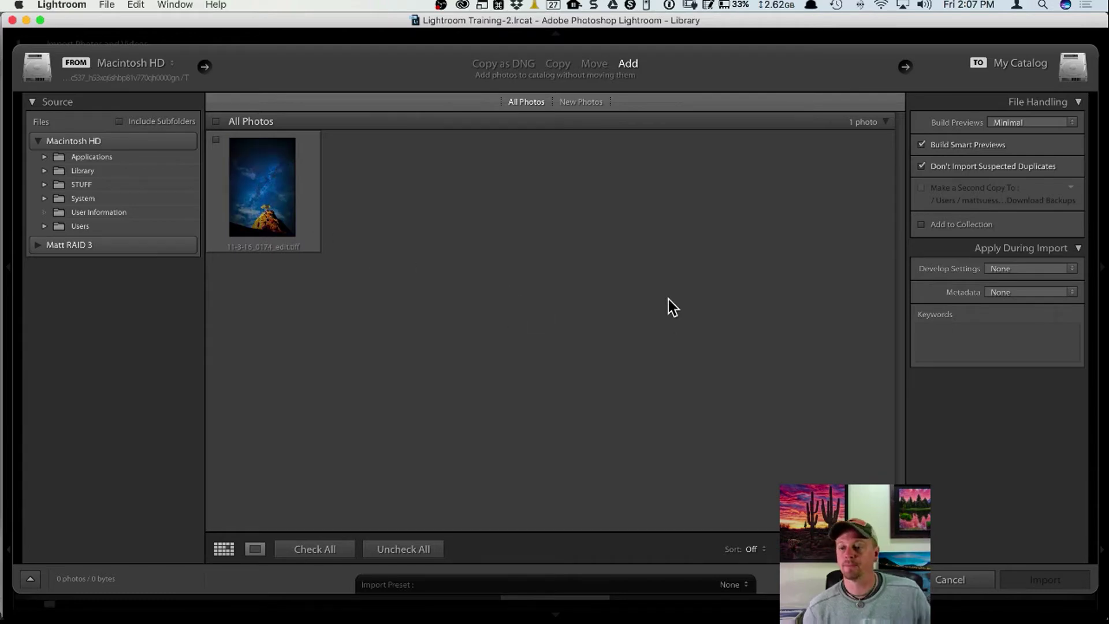
Cancel Lightroom's import of the TIFF and return to Luminar's Share options
click(952, 580)
key(super+Tab)
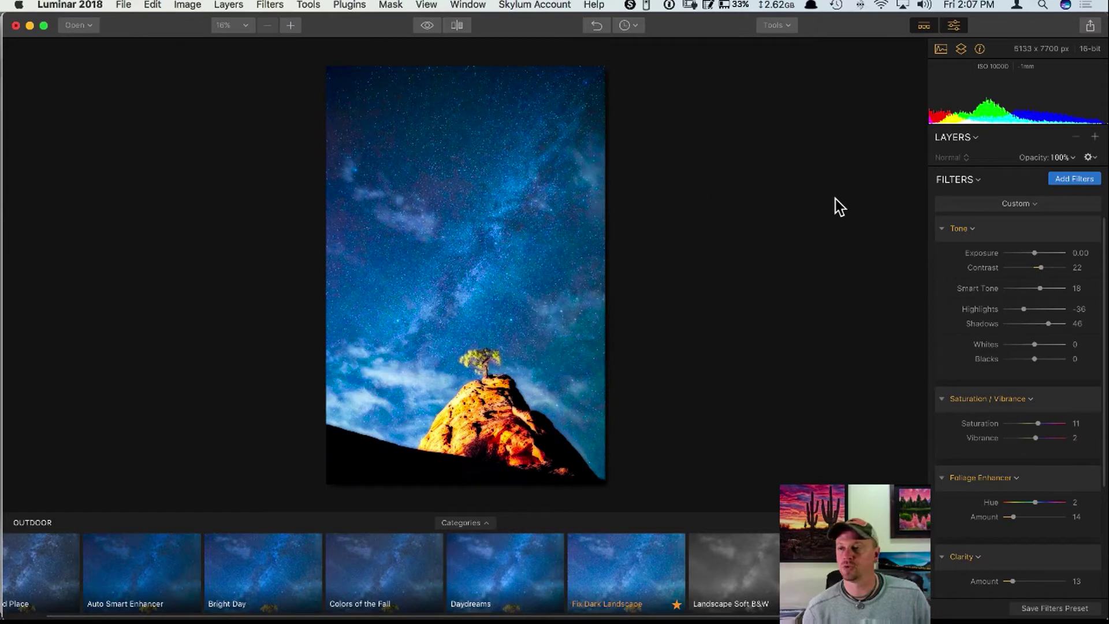
click(1090, 26)
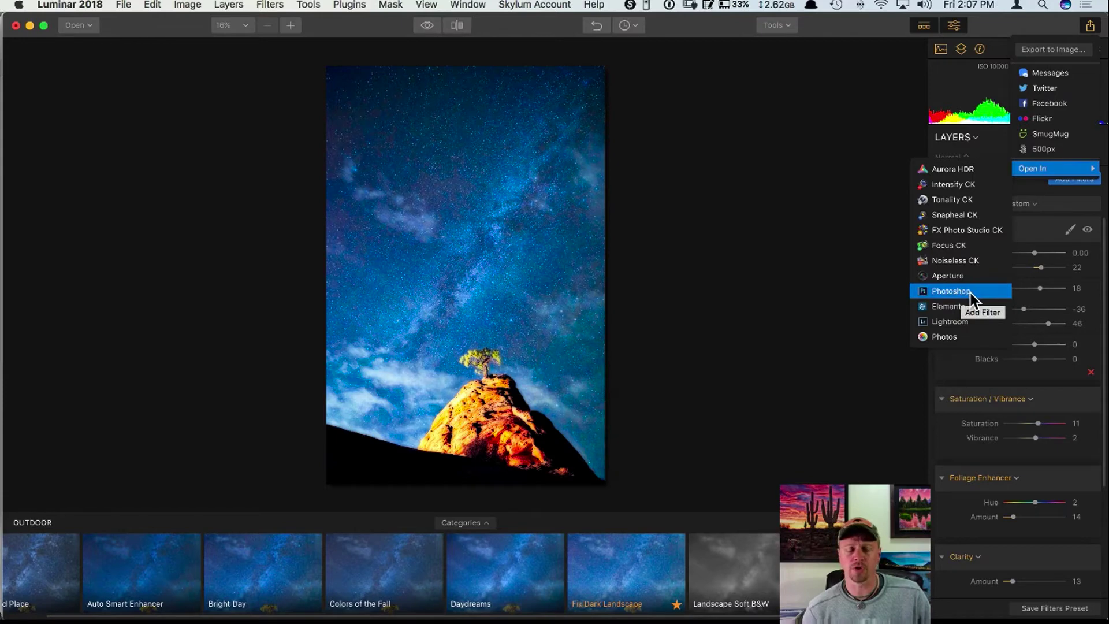
Dismiss the Share menu and close the star-field photo with Cmd+W, choosing Don't Save
click(735, 194)
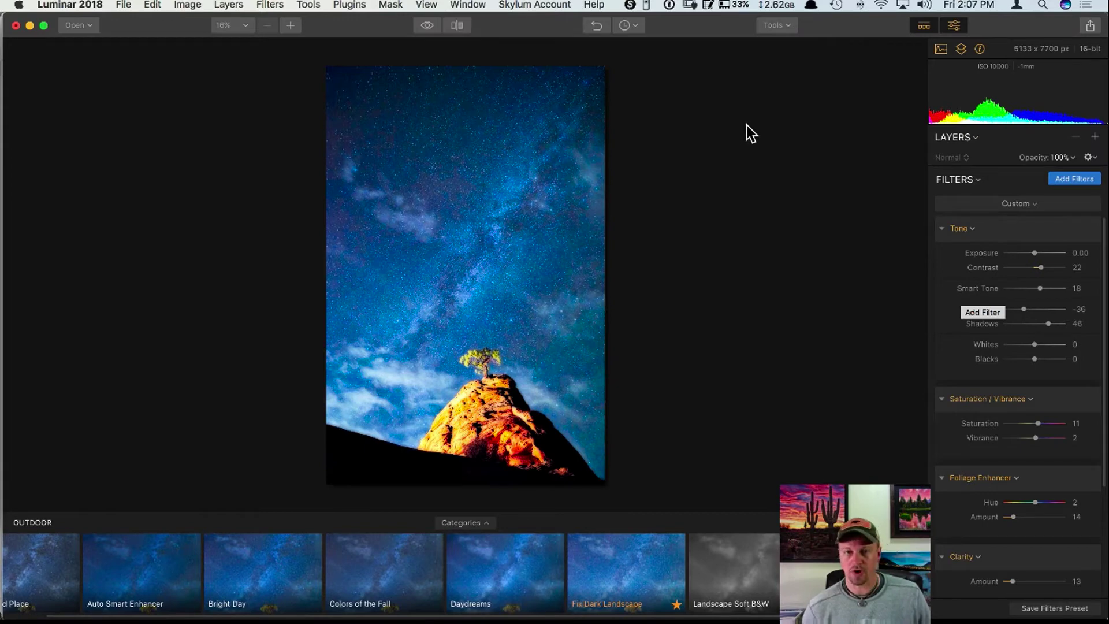
key(super+w)
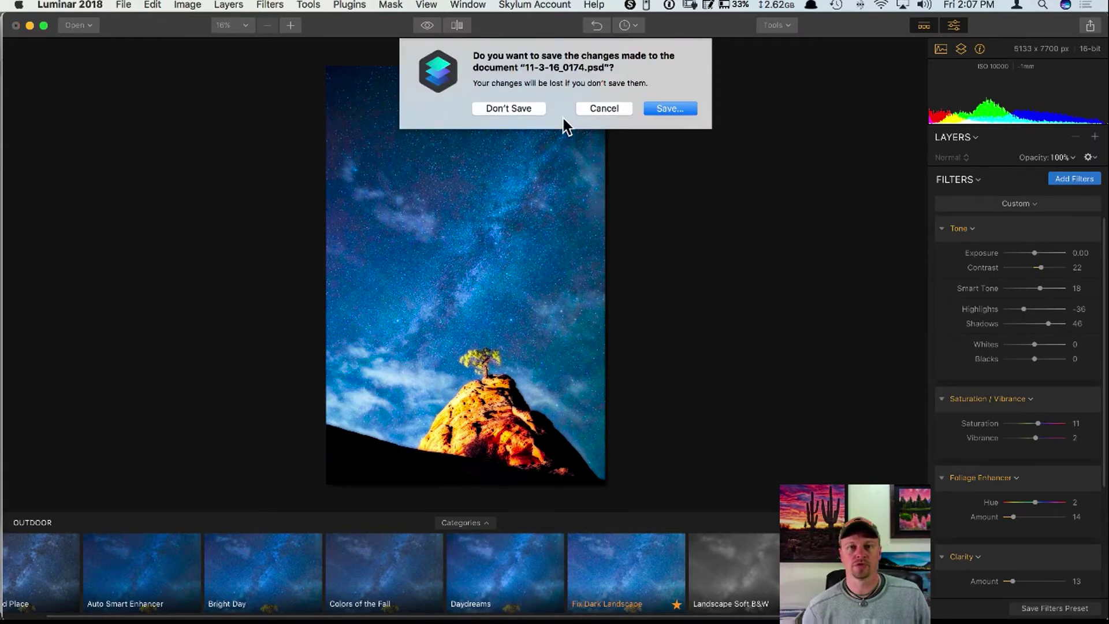
click(513, 109)
In Photoshop, copy the Background of 11-3-16_0174.psd onto a new Layer 1 with Cmd+J
key(super+Tab)
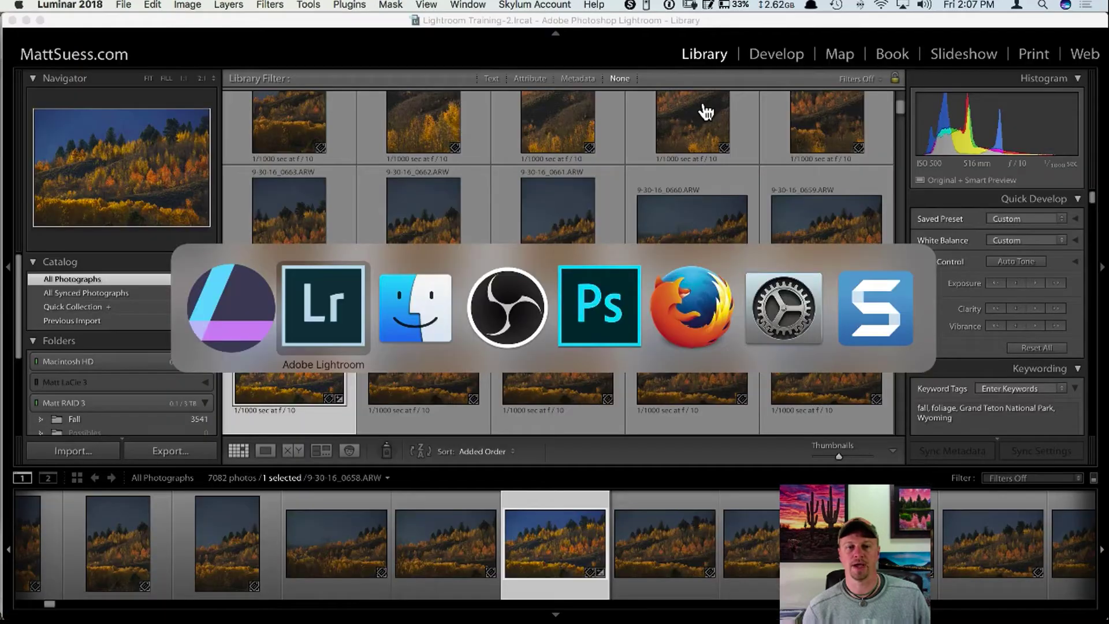
key(super+Tab)
key(super+Tab)
key(super+Tab)
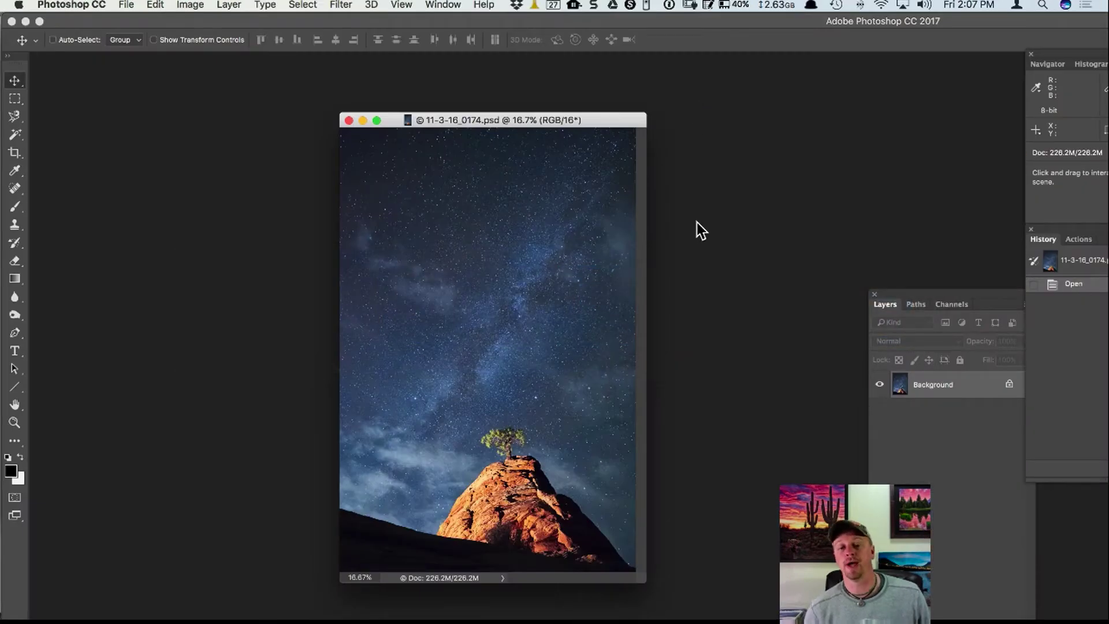
drag(601, 119, 594, 123)
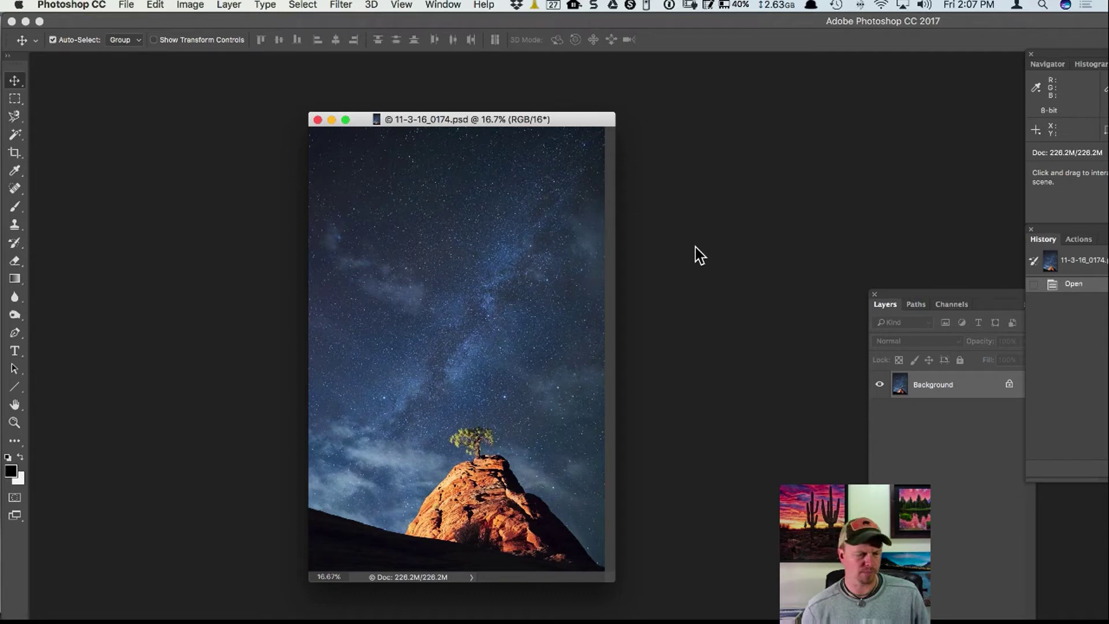
key(super+j)
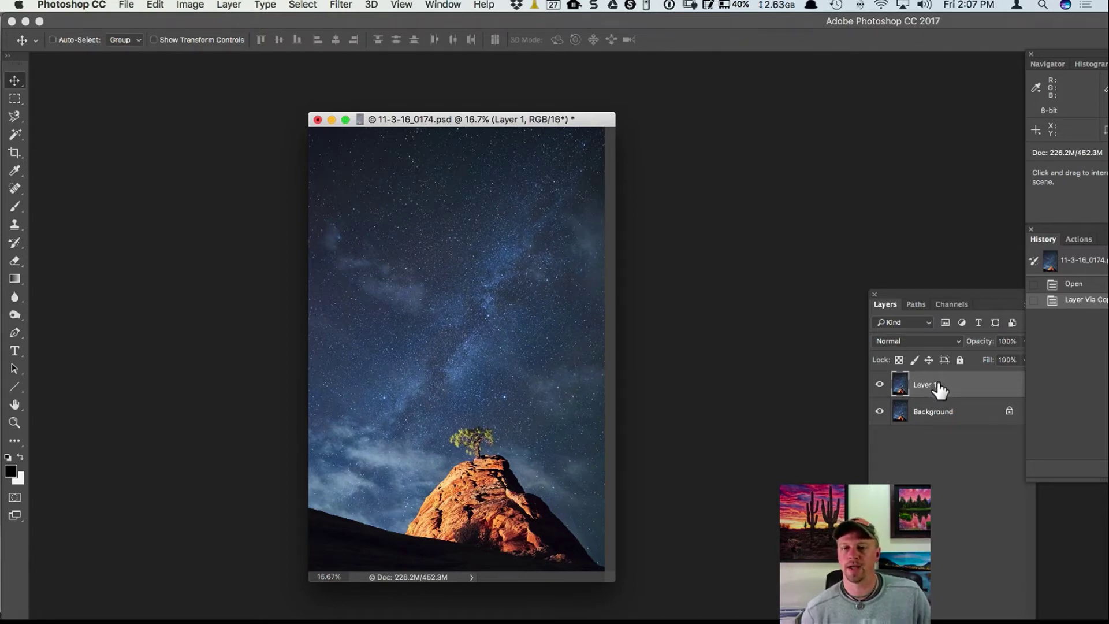
click(341, 4)
Run Filter > Macphun Software > Luminar 2018 on Layer 1
mouse_move(303, 5)
mouse_move(340, 5)
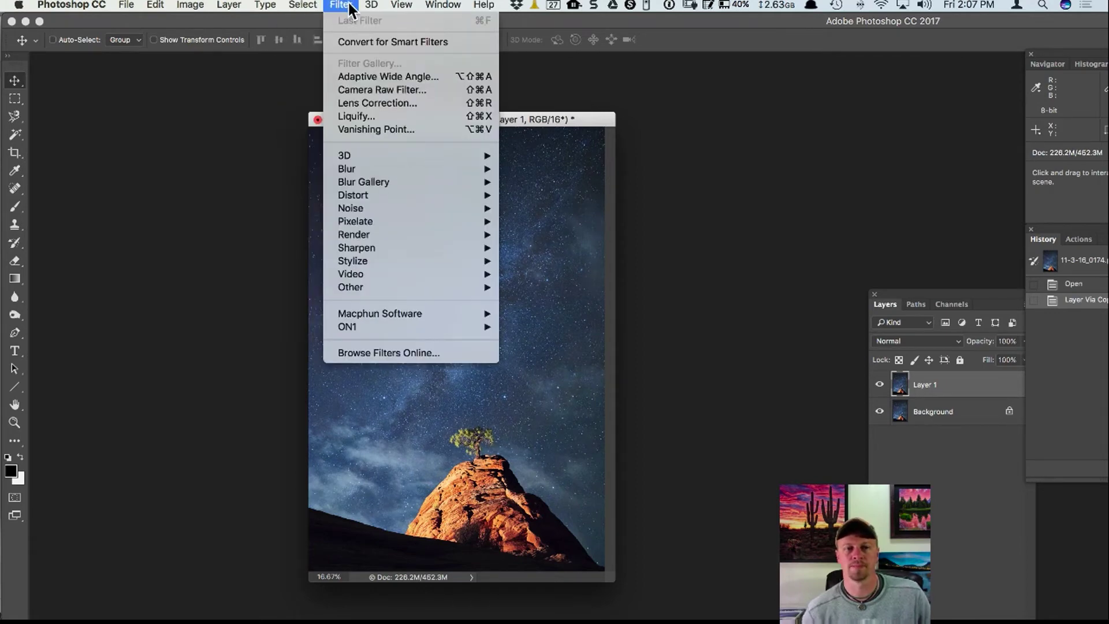
mouse_move(463, 314)
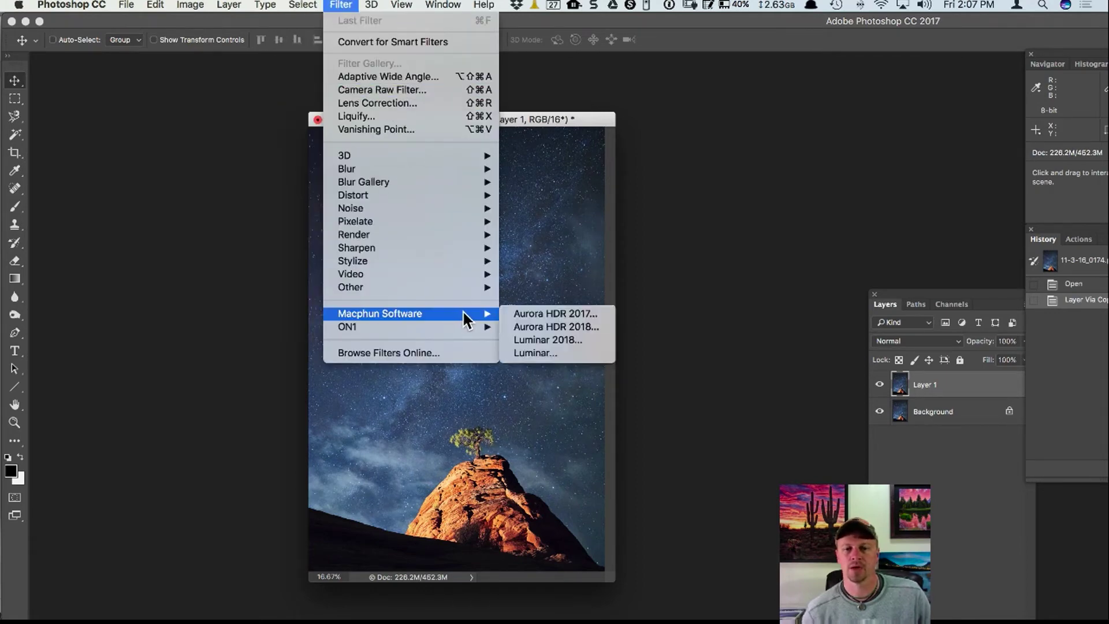
click(579, 339)
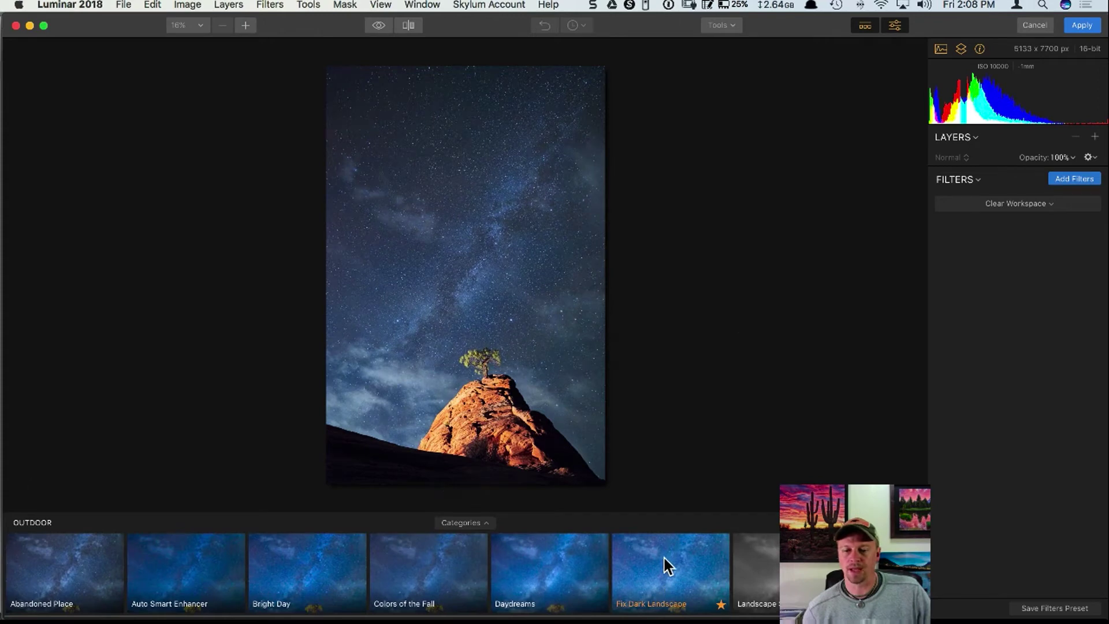
Apply the Bright Day preset at amount 100 to the starry sky and rock photo
click(296, 572)
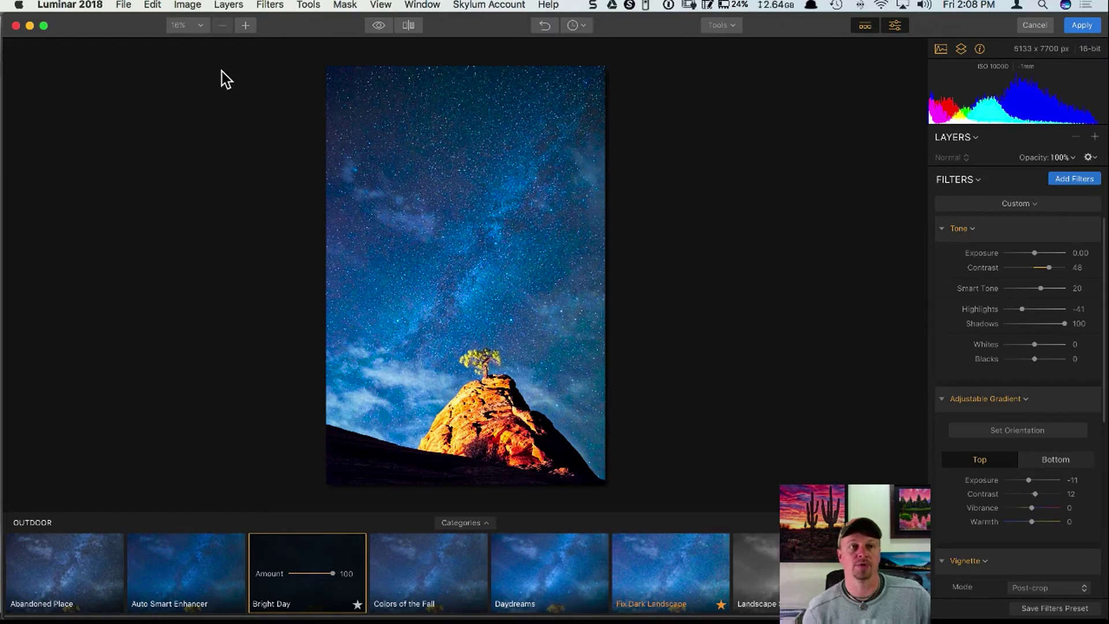
click(124, 8)
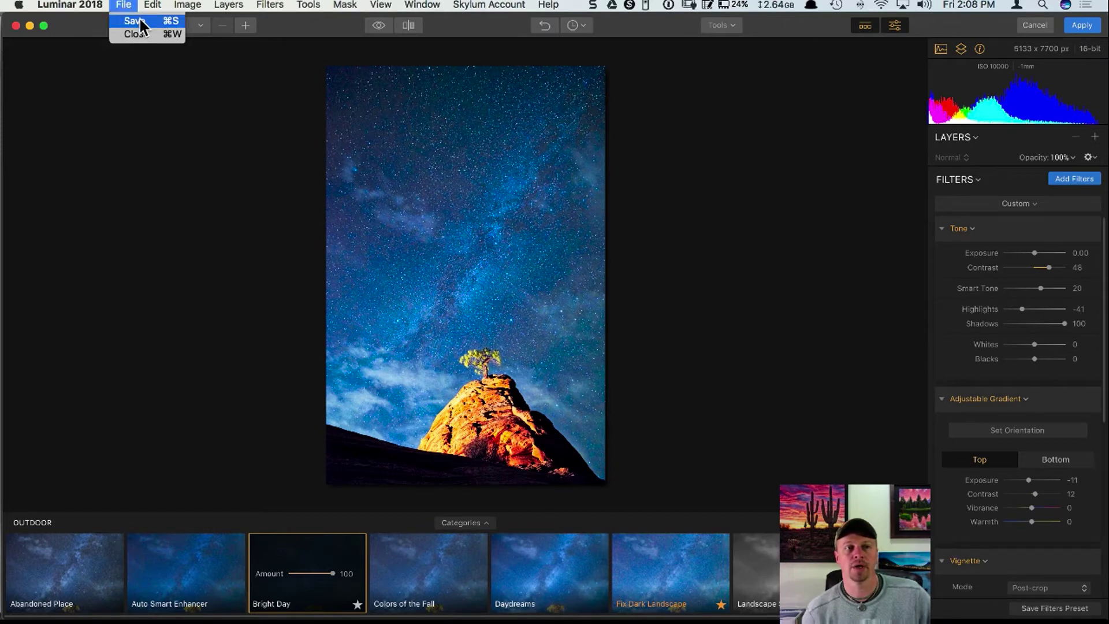
Cancel saving a separate file and apply the Luminar edit back to Photoshop's Layer 1
click(141, 22)
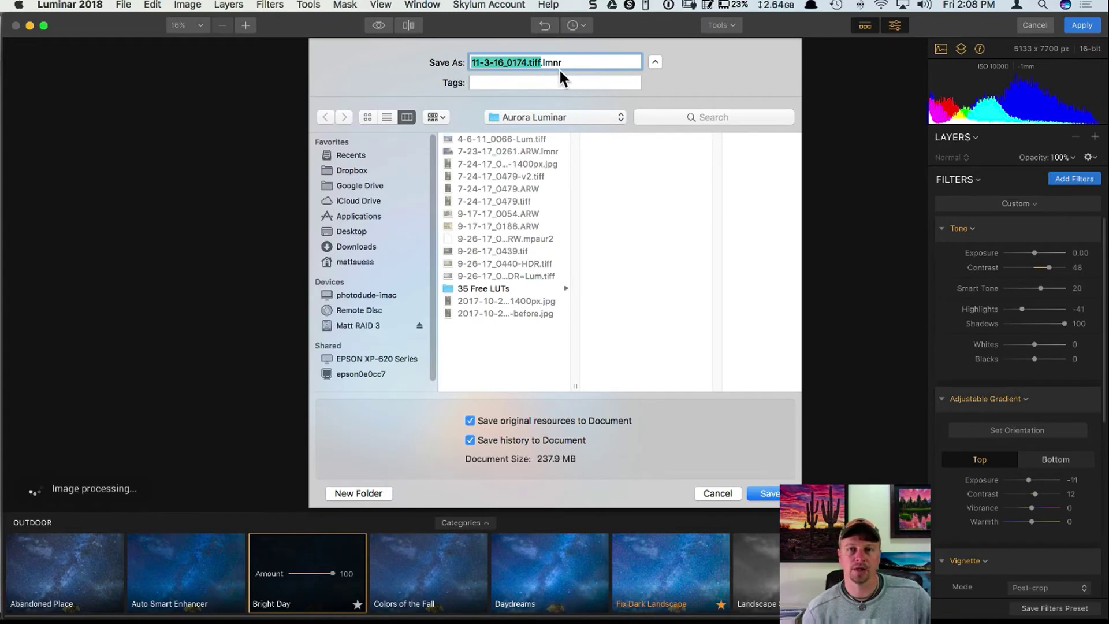
click(717, 493)
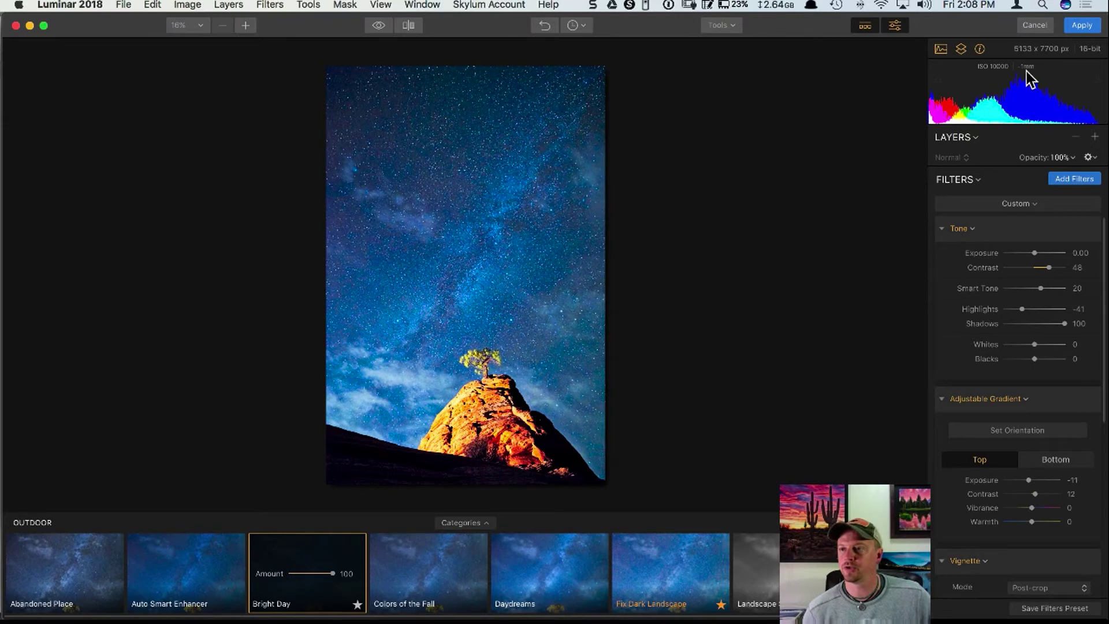
click(1081, 25)
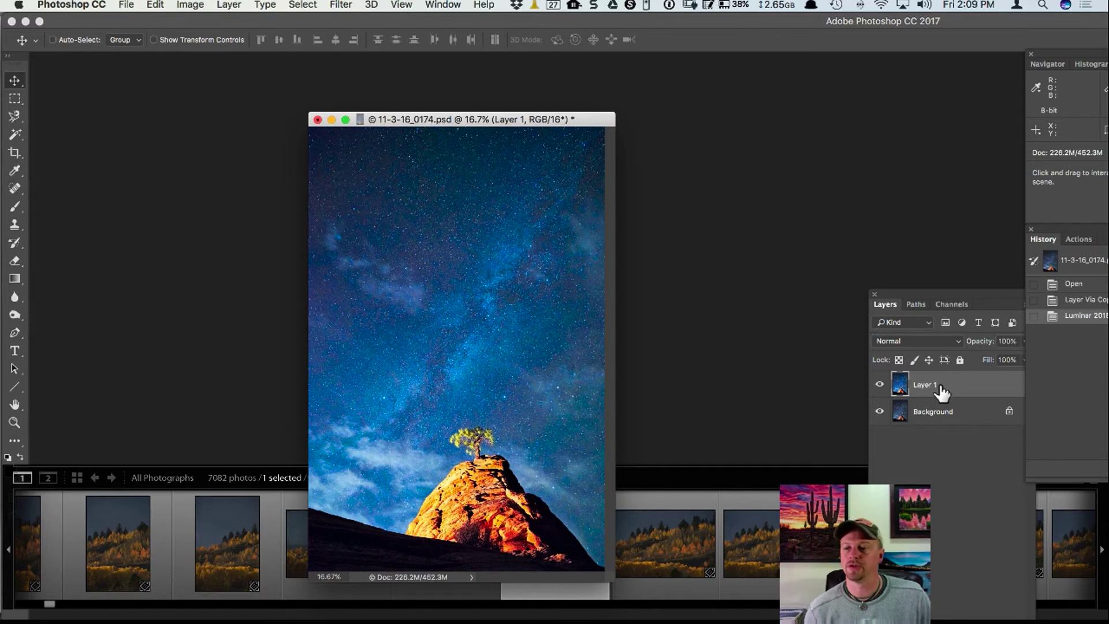
Drop Layer 1's opacity to 53% in the Layers panel, then switch to Lightroom
drag(997, 301, 959, 300)
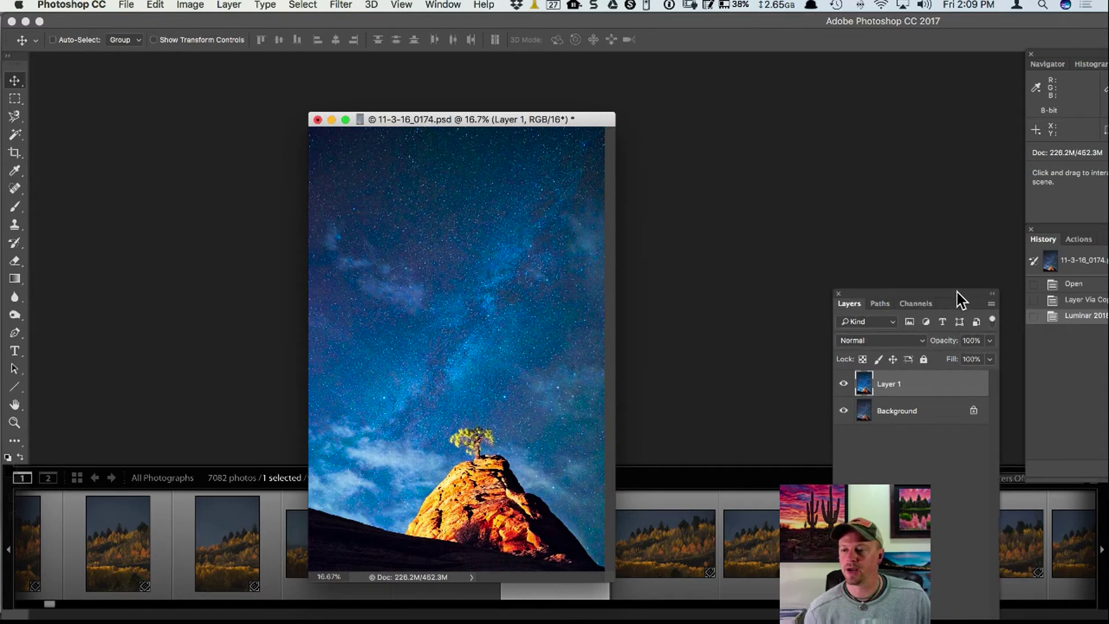
click(990, 340)
drag(984, 354, 951, 357)
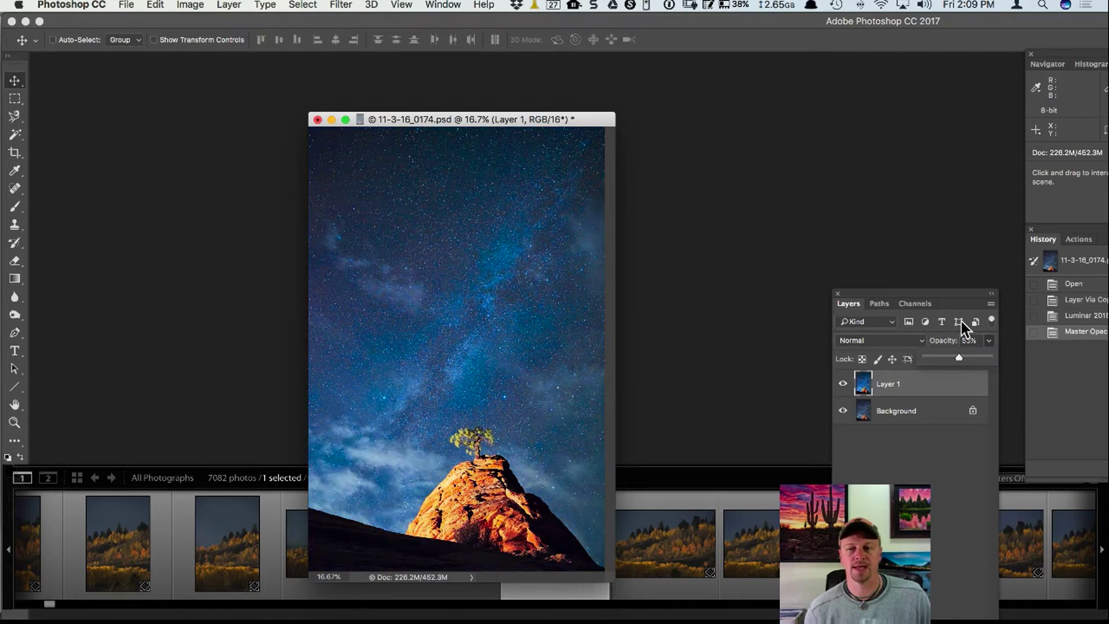
drag(955, 303, 982, 180)
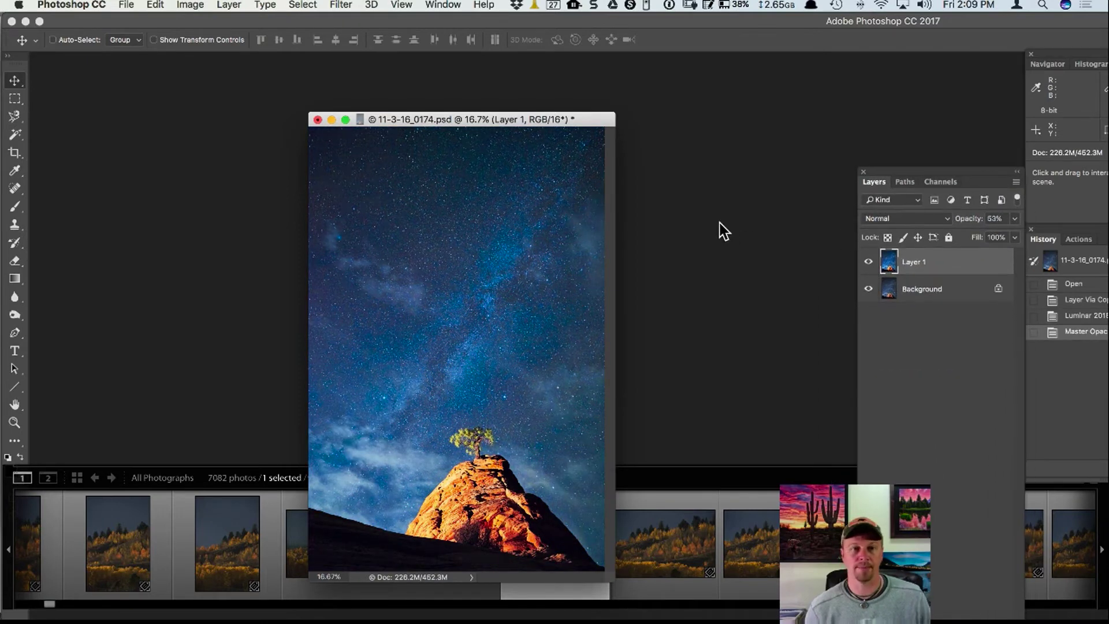
key(super+Tab)
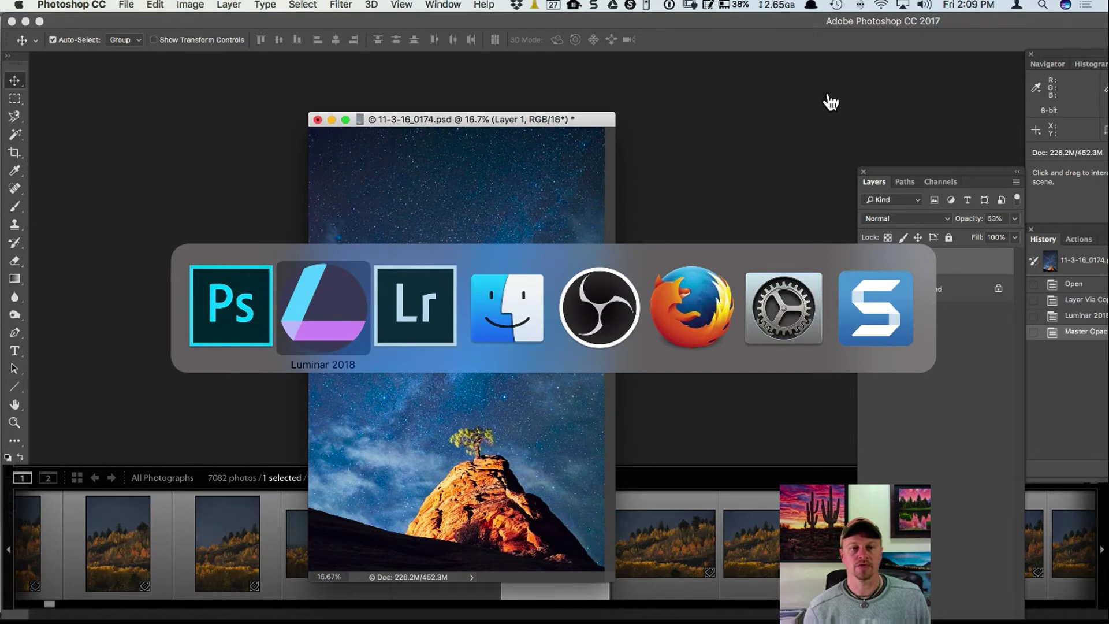
key(super+Tab)
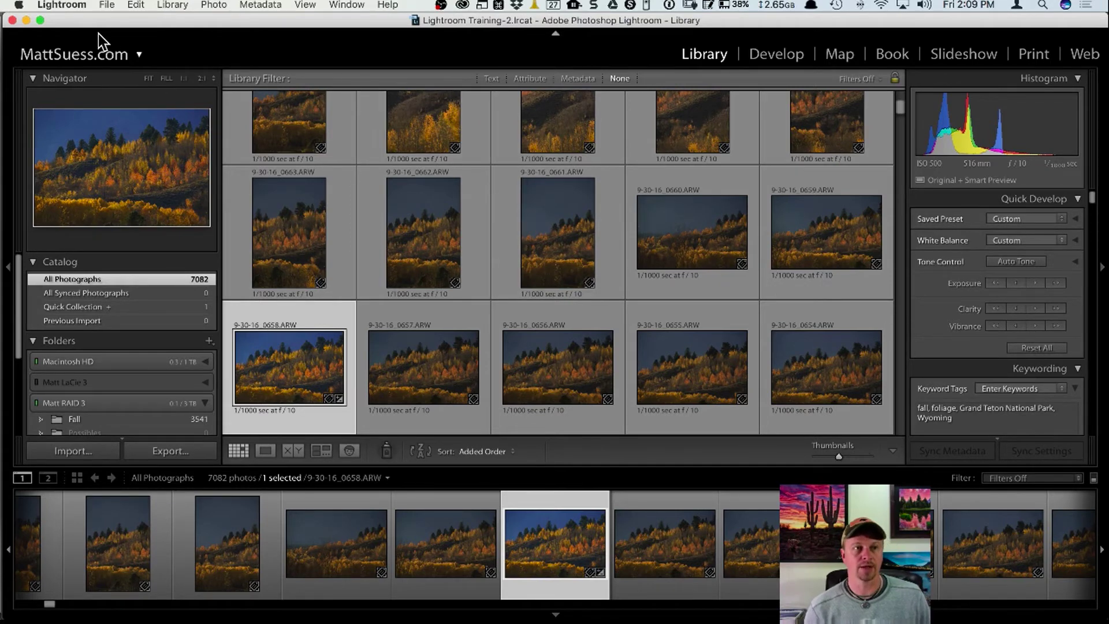
click(106, 5)
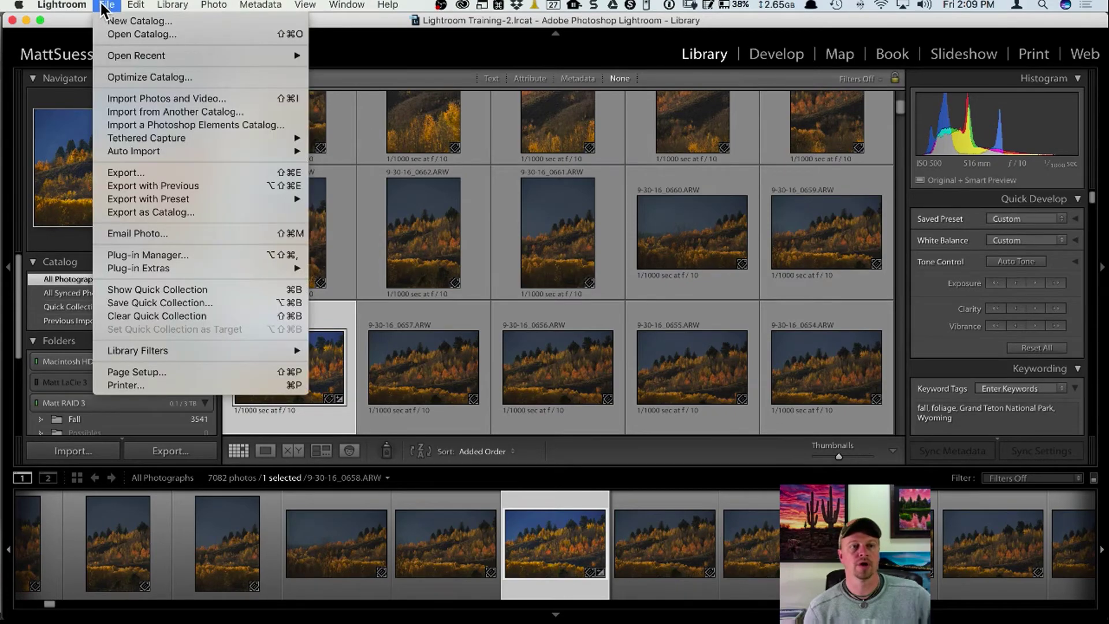
click(145, 172)
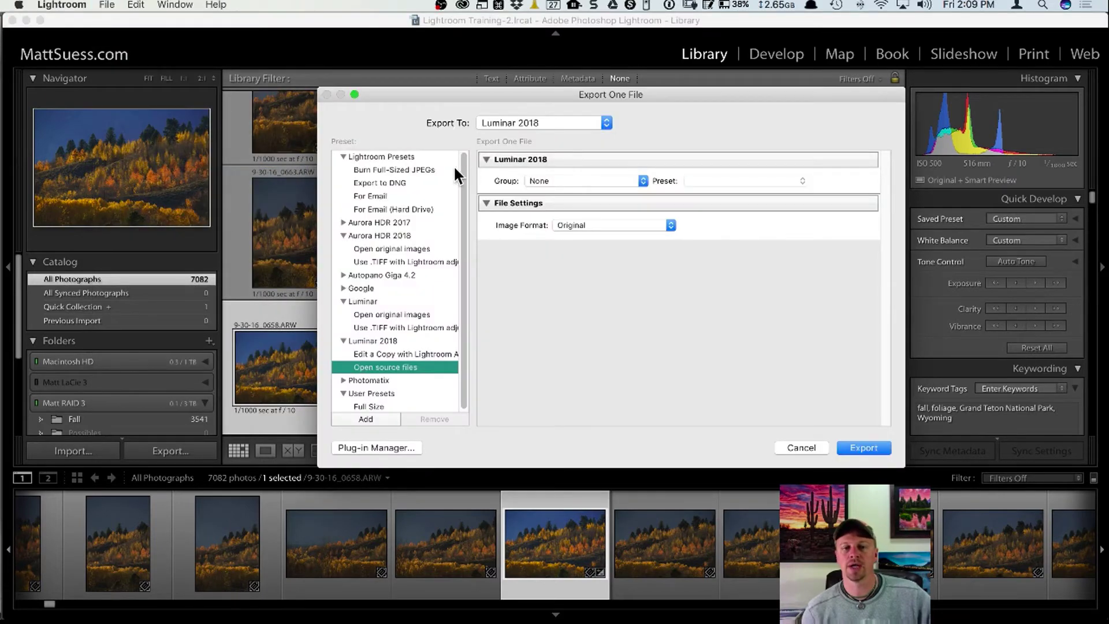
click(559, 117)
mouse_move(568, 7)
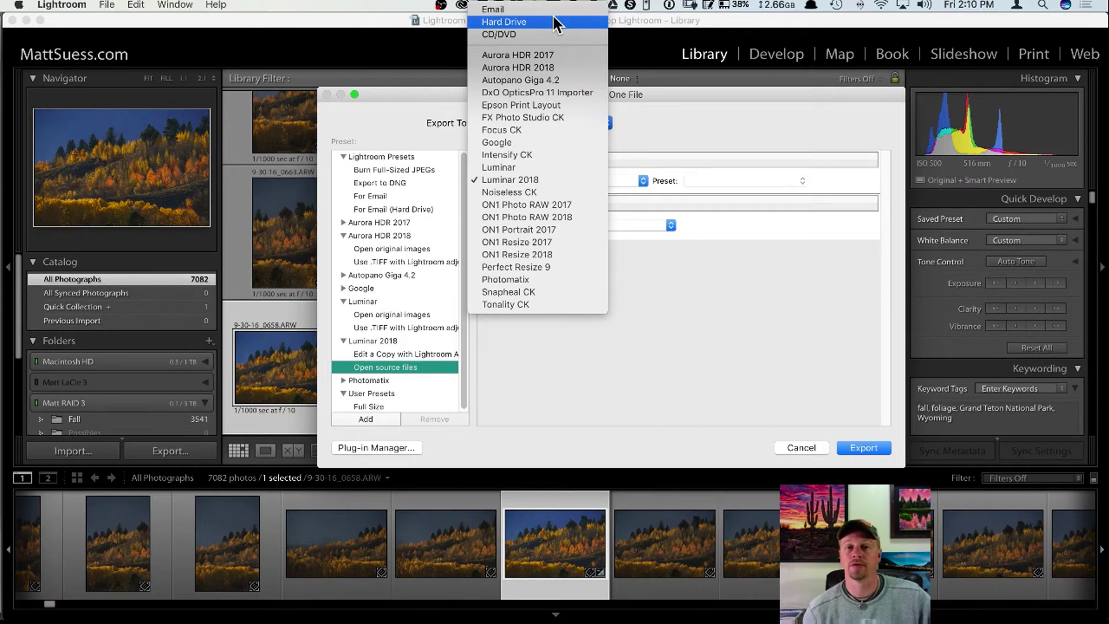
click(570, 182)
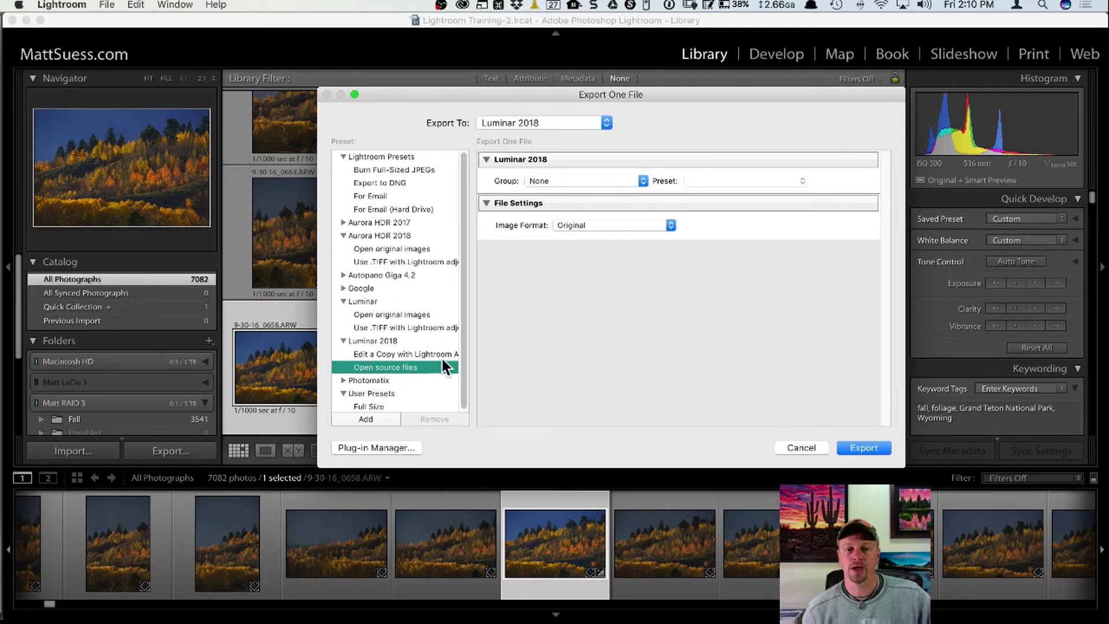
click(415, 354)
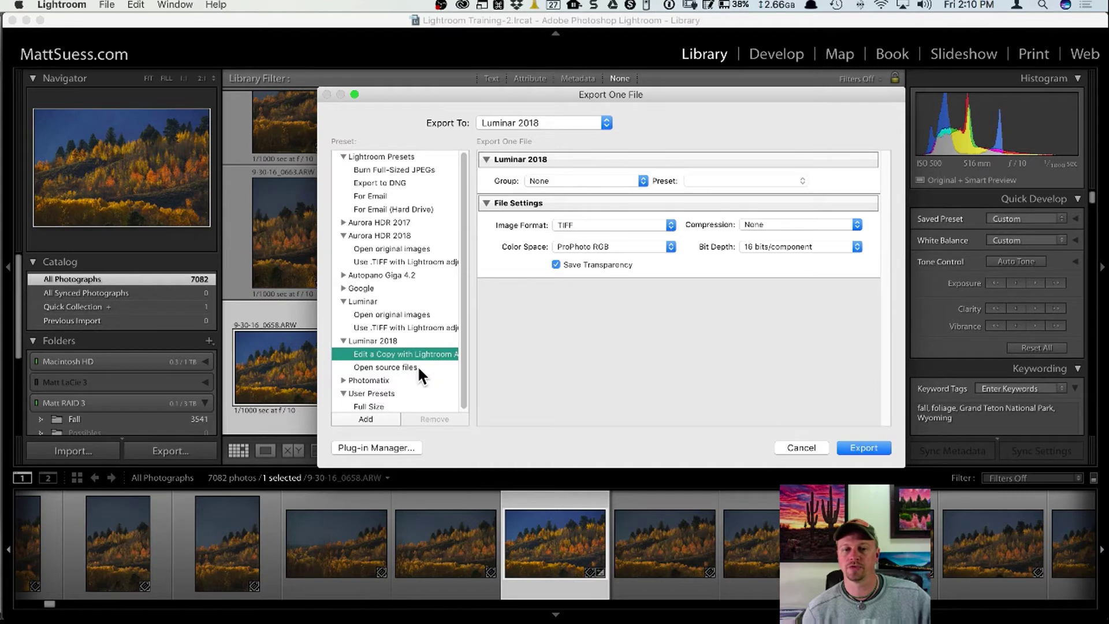
click(417, 365)
click(422, 353)
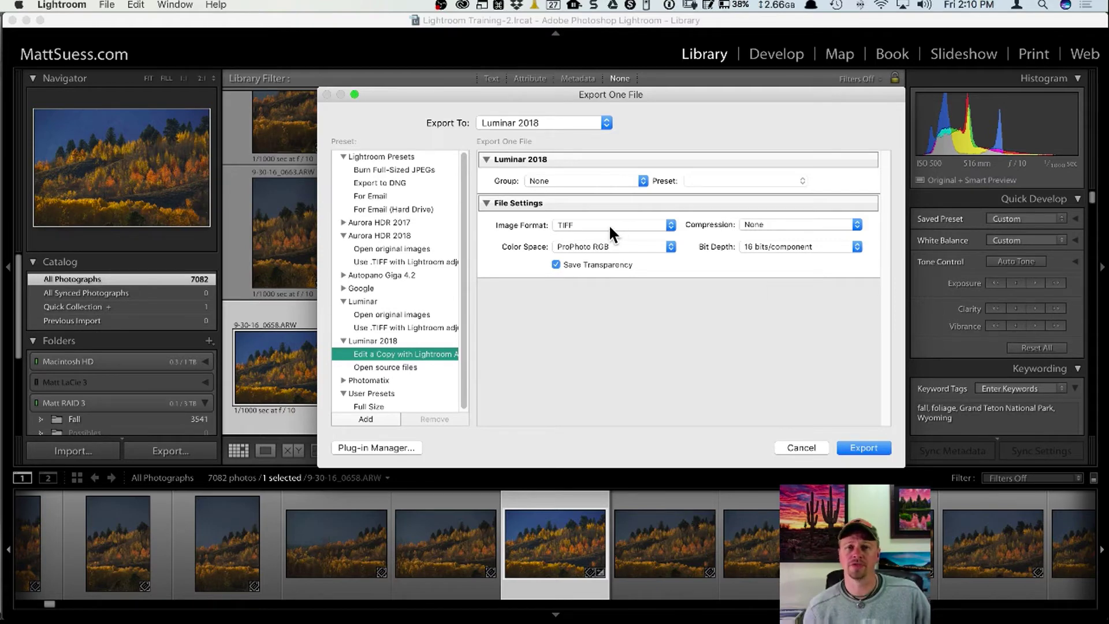
click(408, 368)
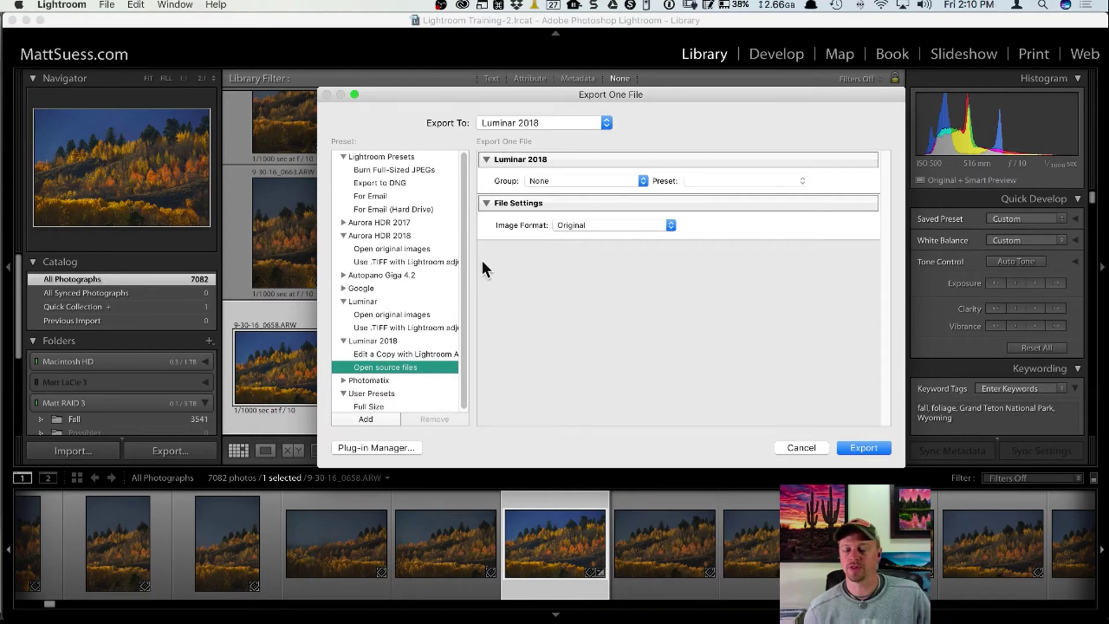
click(800, 447)
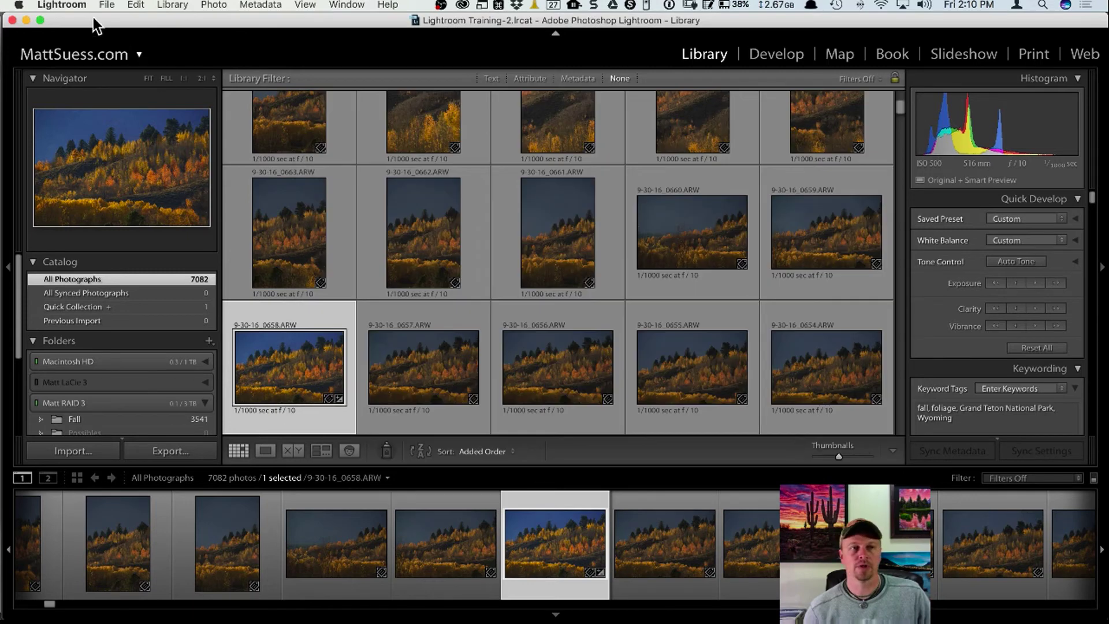
Show the Luminar 2018 Edit a Copy with Lightroom Adjustments entry under Export with Preset
click(107, 5)
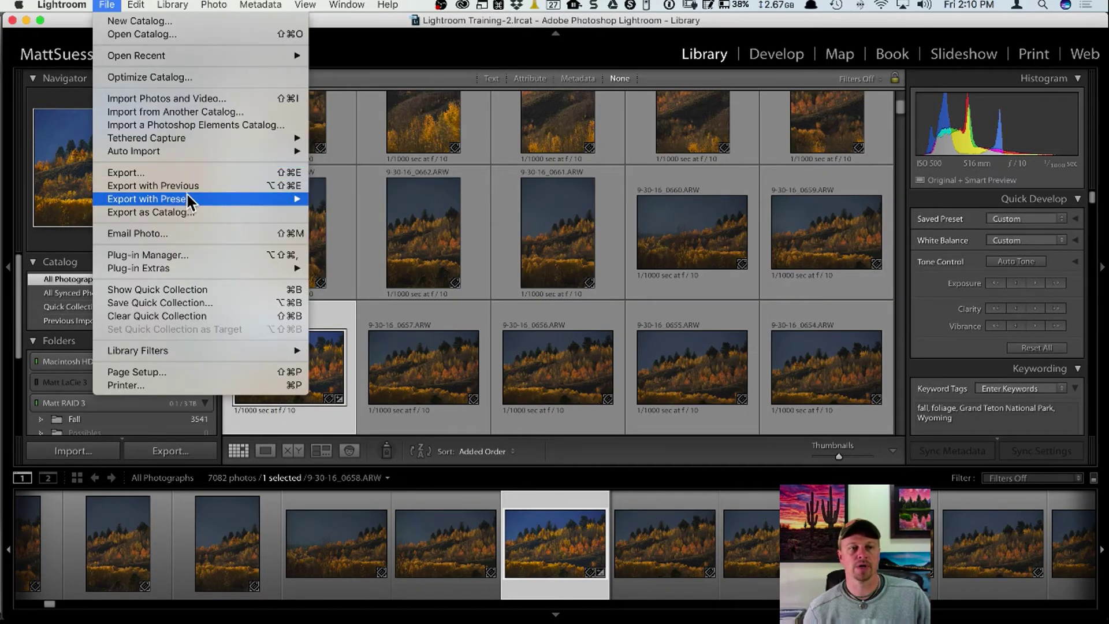
mouse_move(189, 199)
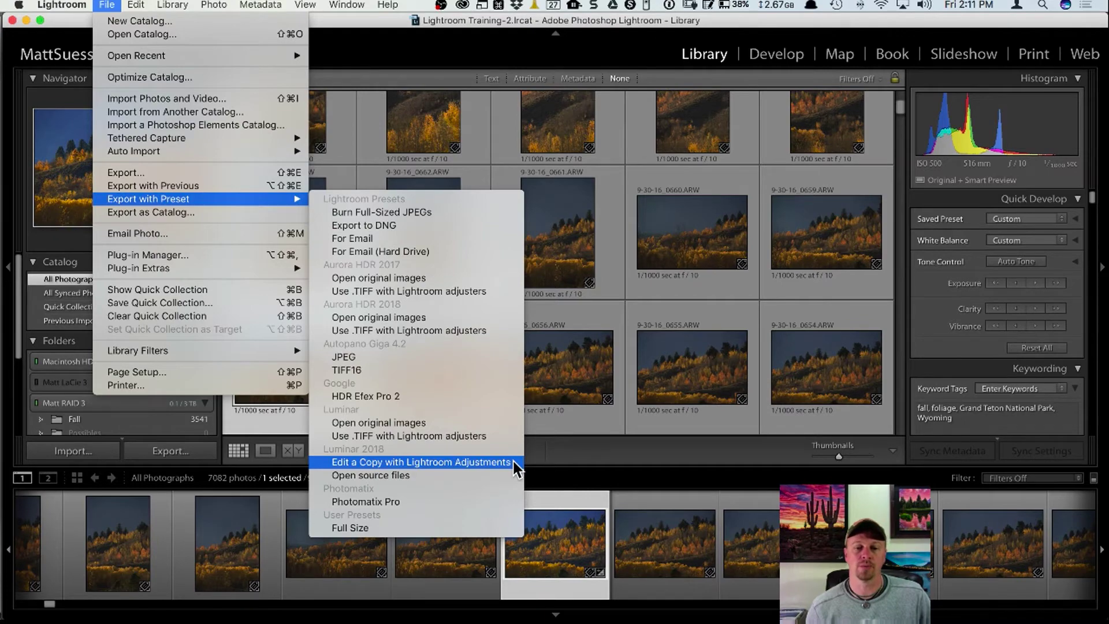
mouse_move(74, 6)
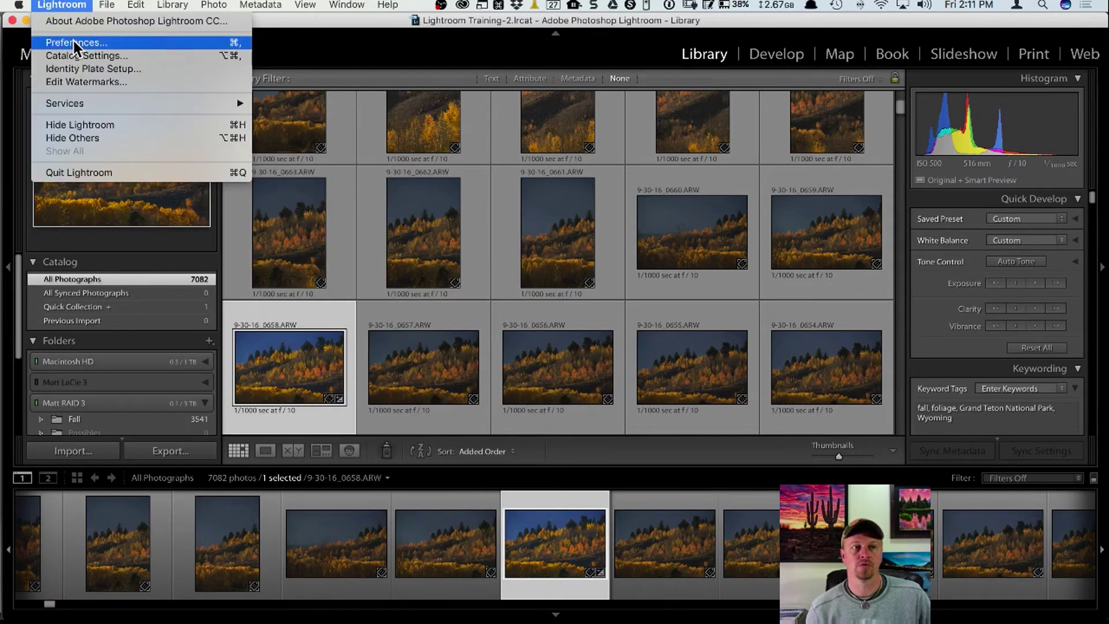
click(75, 43)
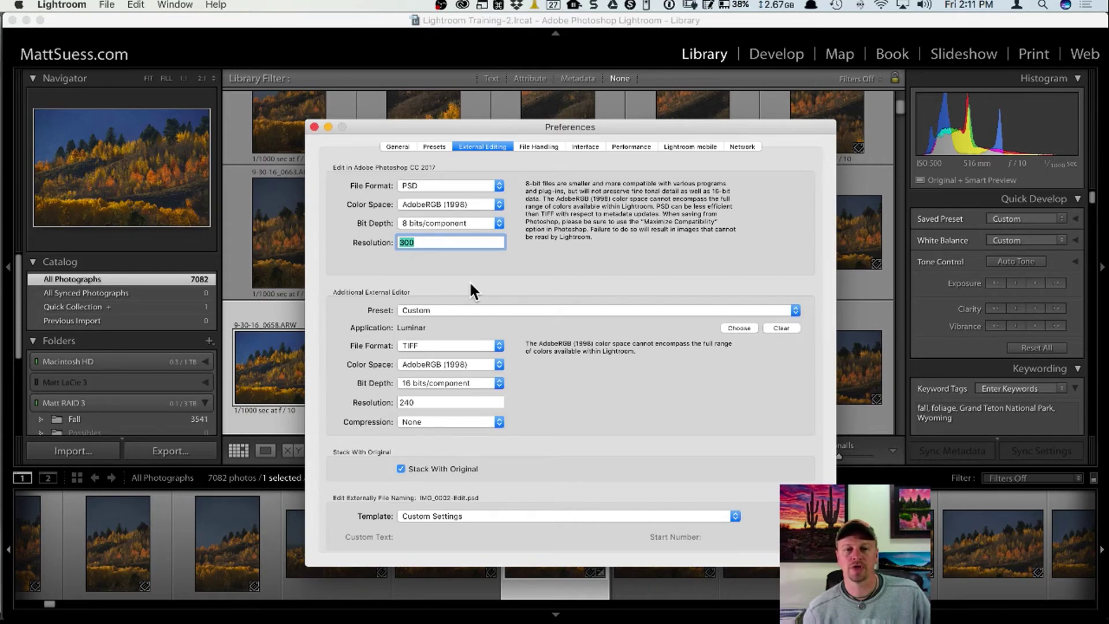
click(312, 126)
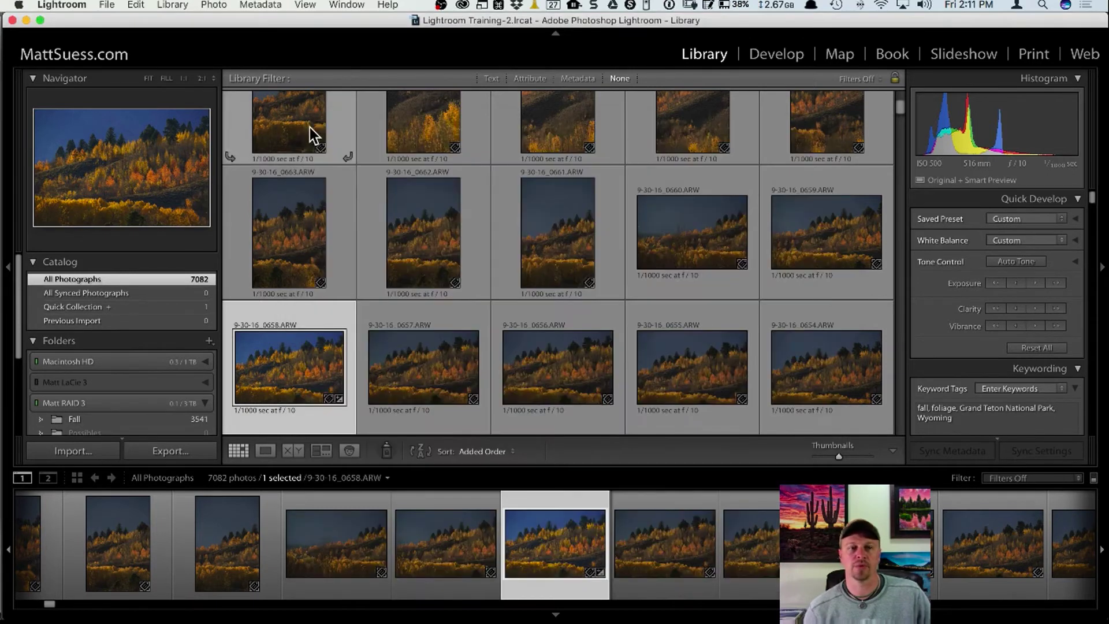
click(65, 8)
mouse_move(107, 6)
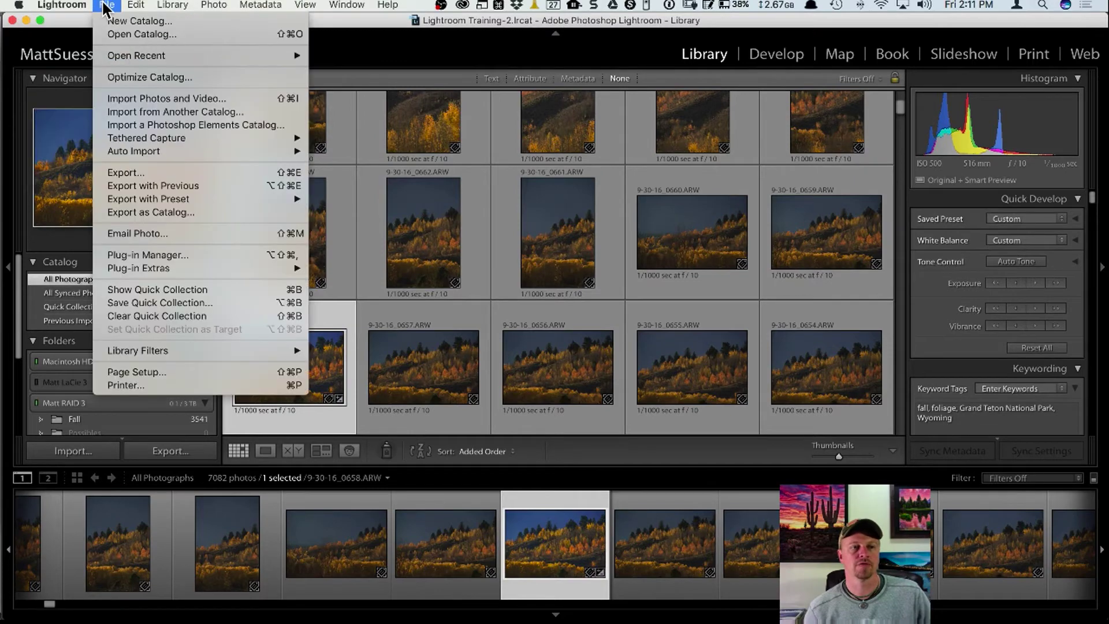
mouse_move(238, 199)
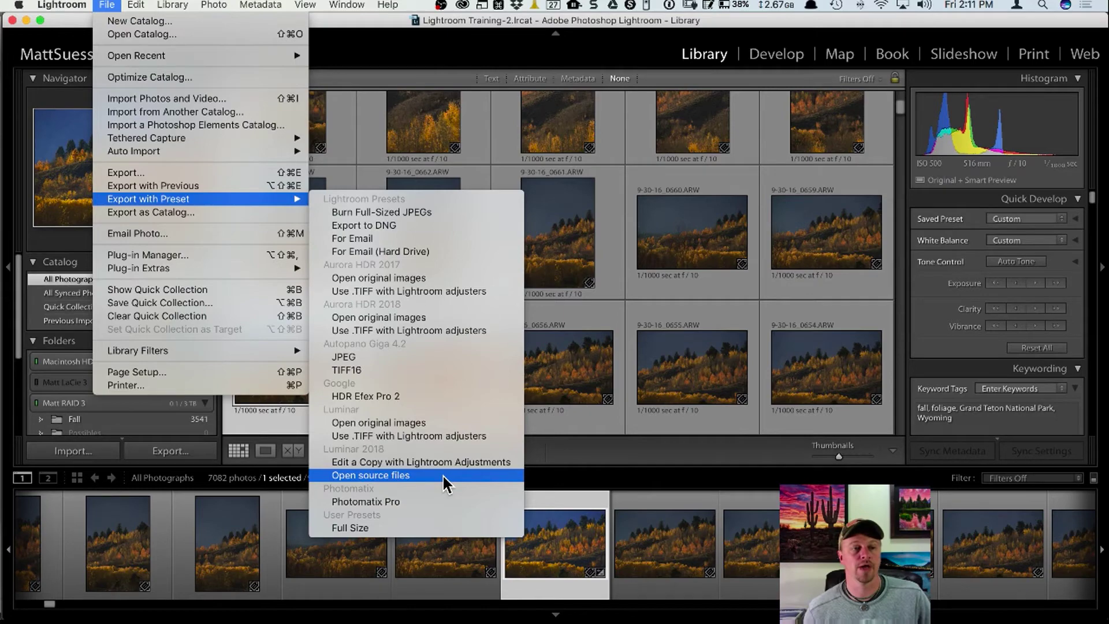
mouse_move(213, 267)
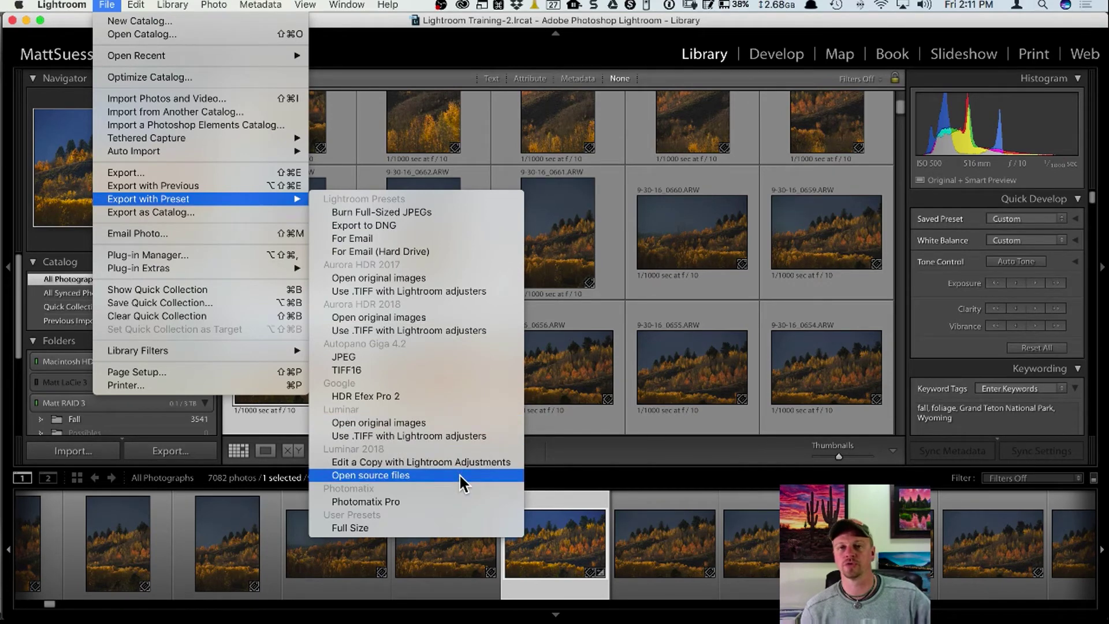
click(586, 50)
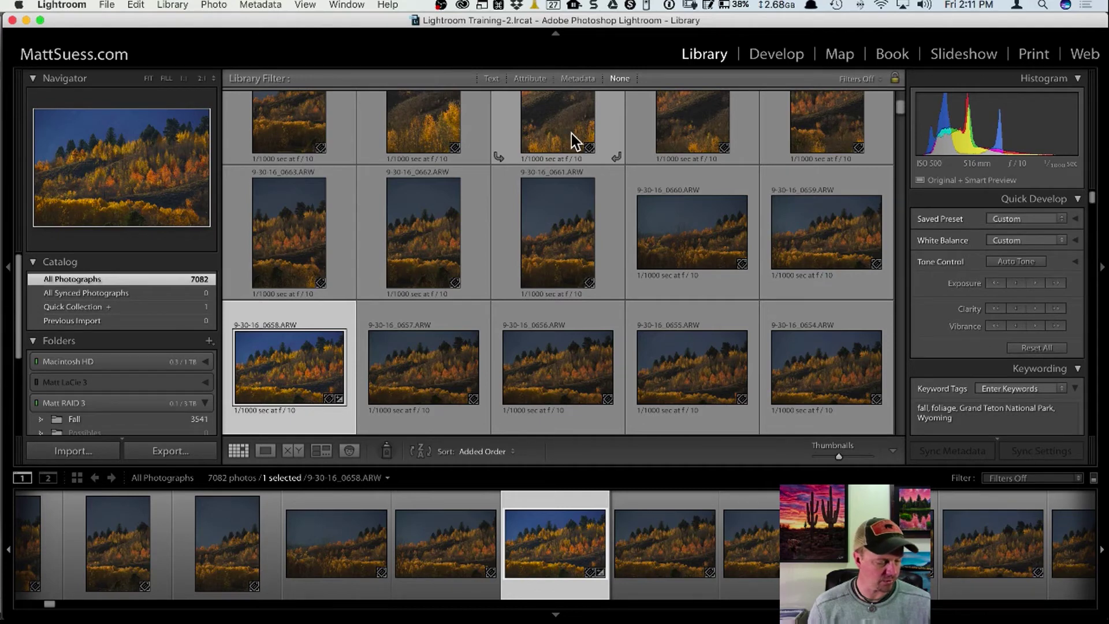
Bring up the File menu's Export with Preset list for aspen photo 0658
mouse_move(571, 133)
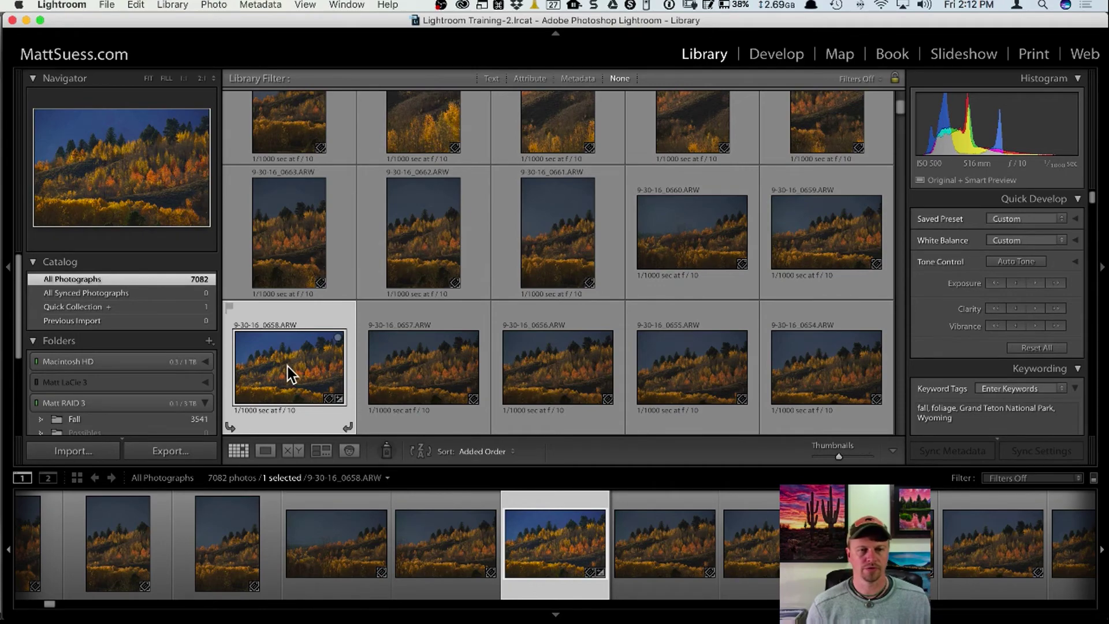
click(107, 6)
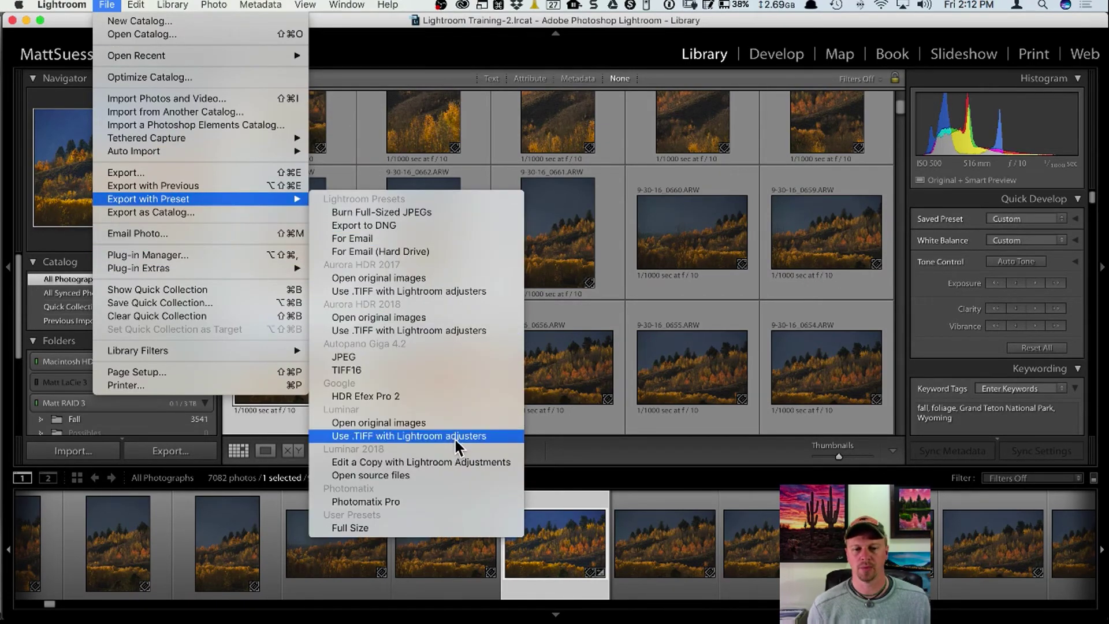
Export photo 0658 to Luminar 2018 as a copy with Lightroom adjustments
click(476, 464)
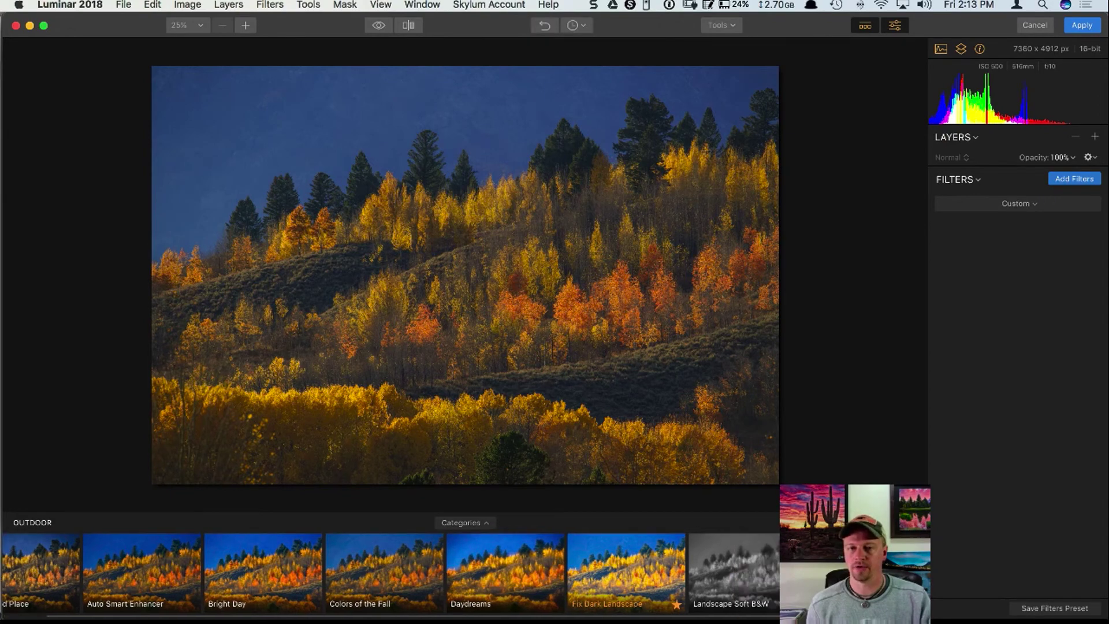
Apply the Landscape Soft B&W preset and return the edited TIFF copy to Lightroom
click(670, 572)
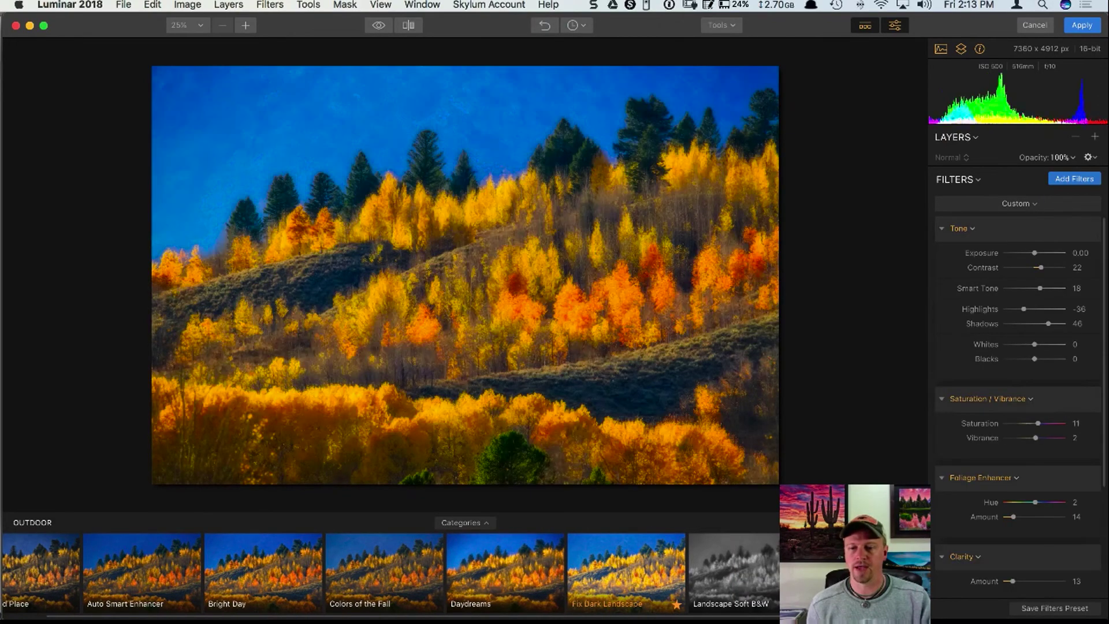
click(761, 561)
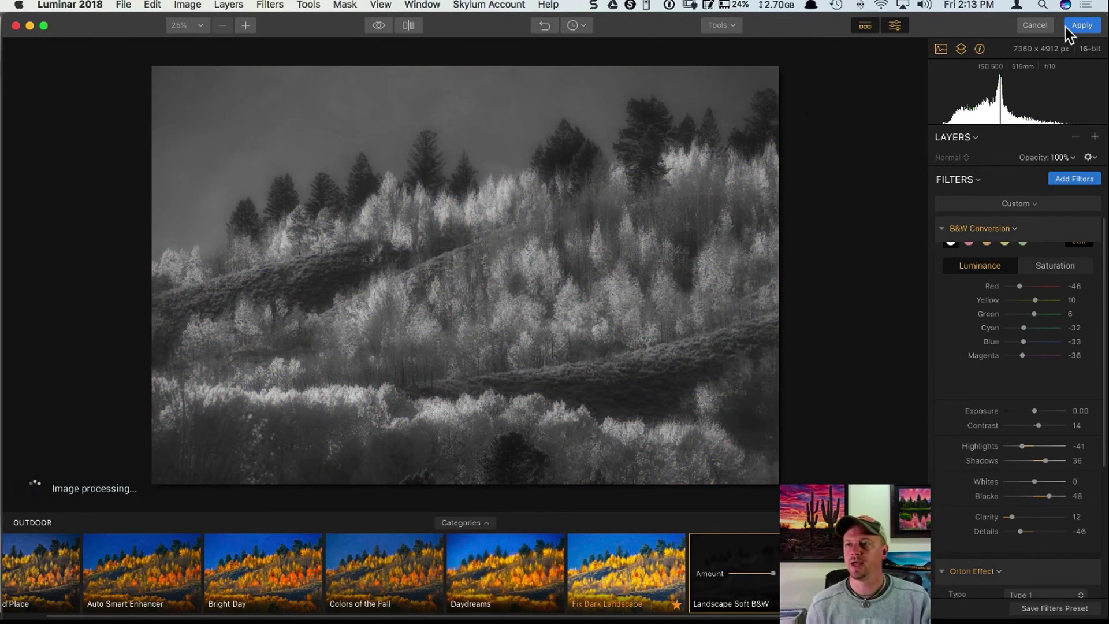
click(1081, 25)
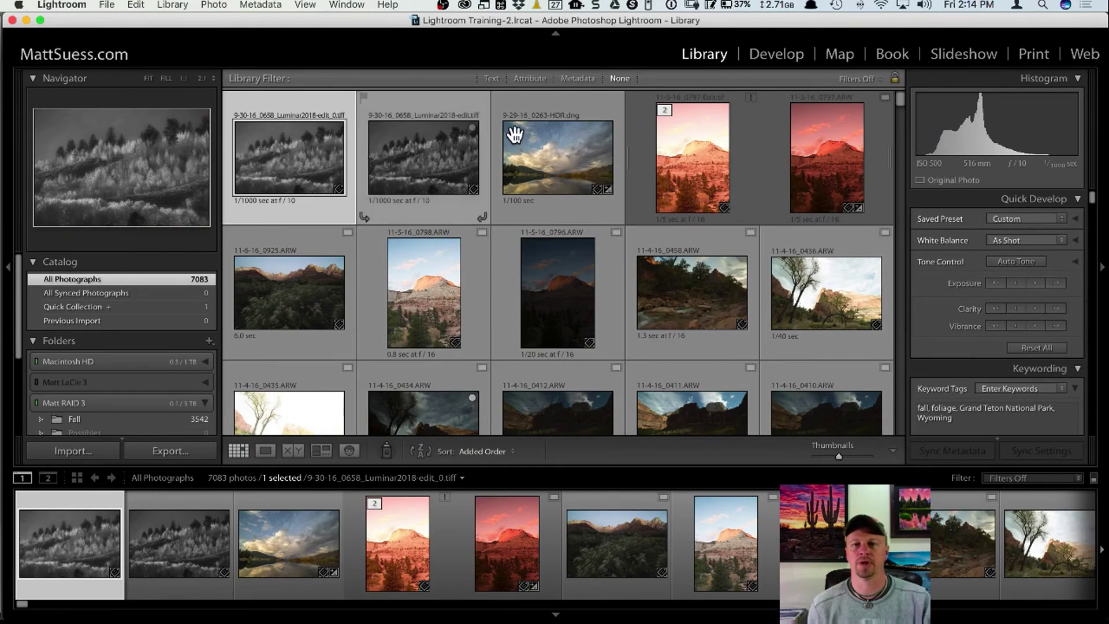
Scroll the grid and select the vertical aspen thumbnail 9-30-16_0668.ARW
drag(902, 98, 903, 106)
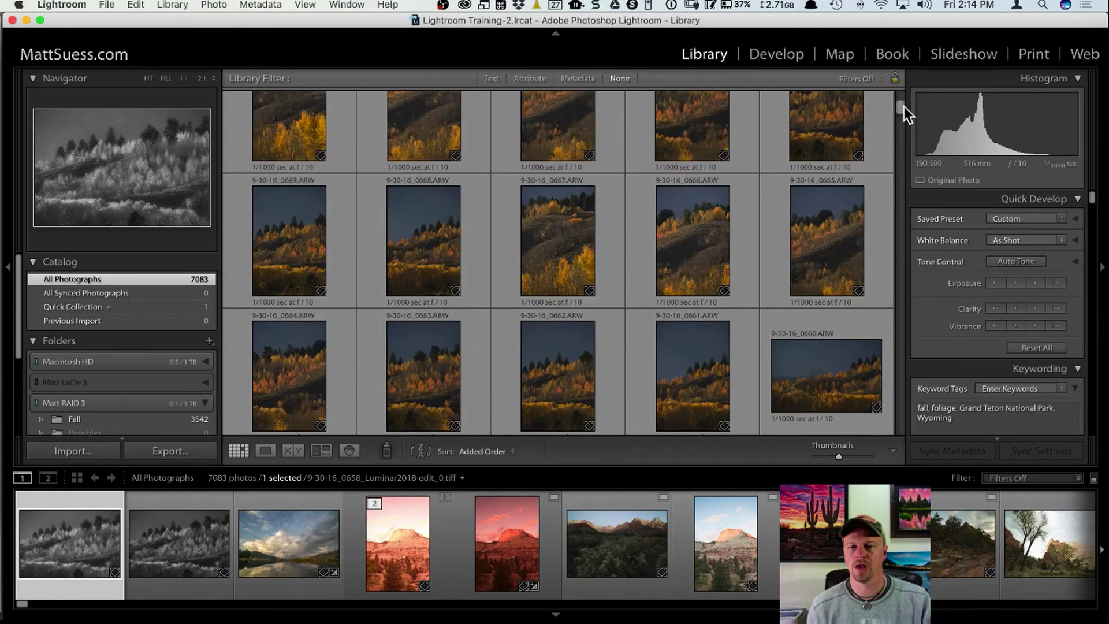
click(426, 245)
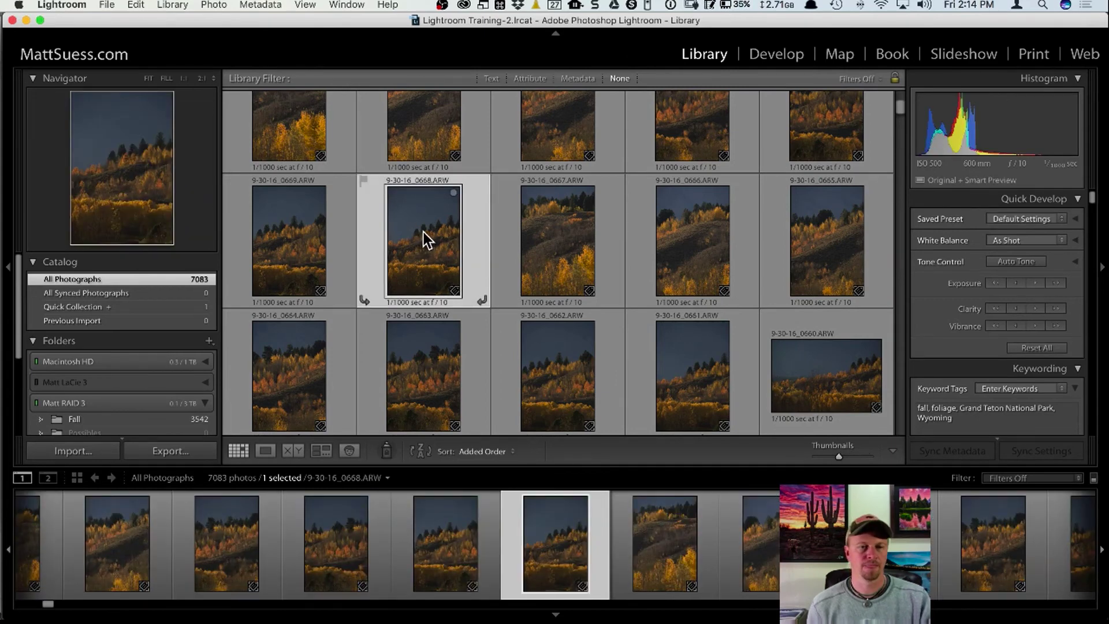
mouse_move(4, 257)
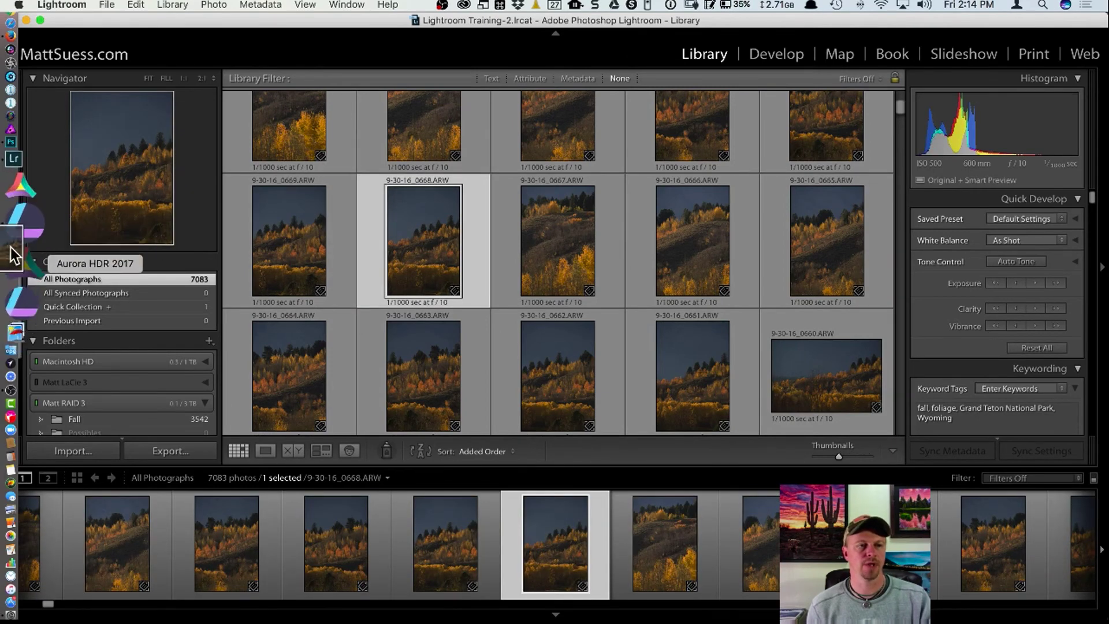
Launch Luminar 2018 from the Dock with photo 0668, closing the Share menu unused
click(23, 247)
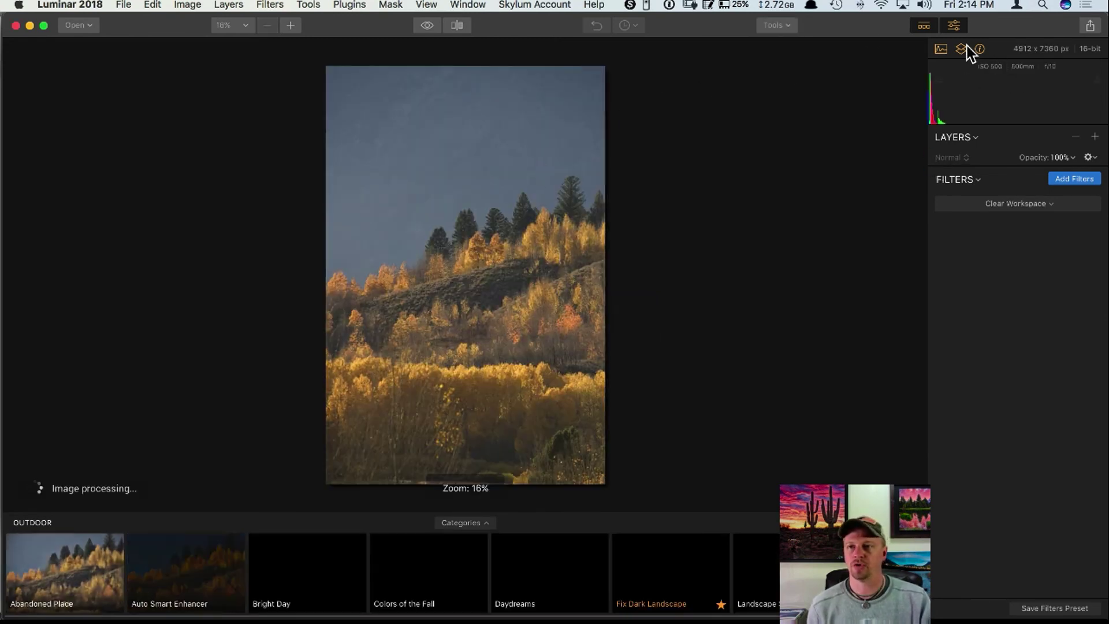
click(1088, 28)
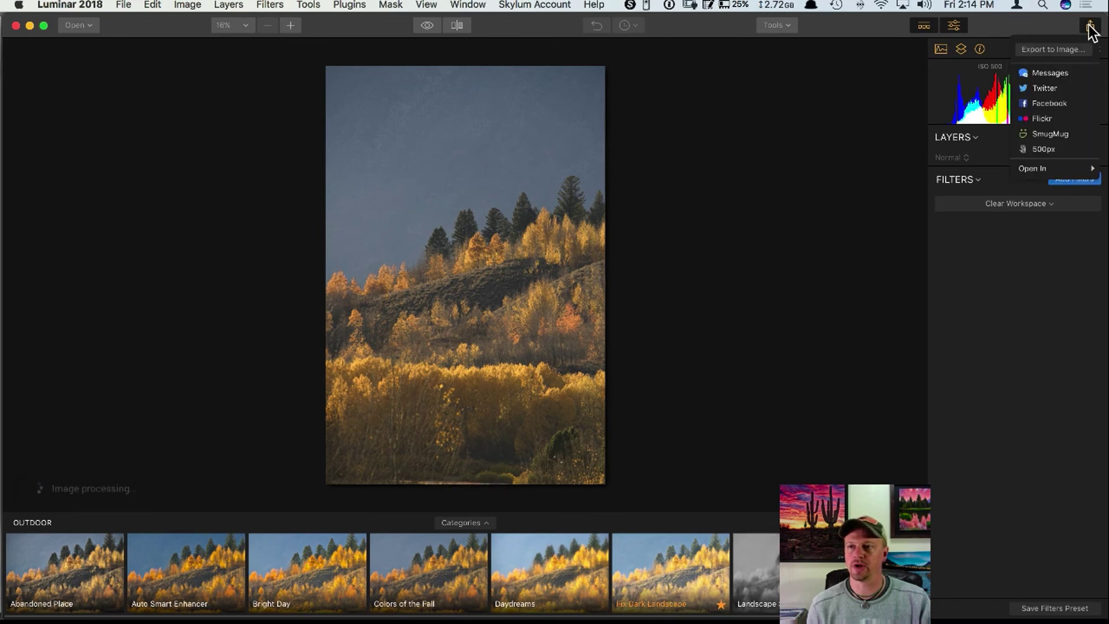
mouse_move(1048, 168)
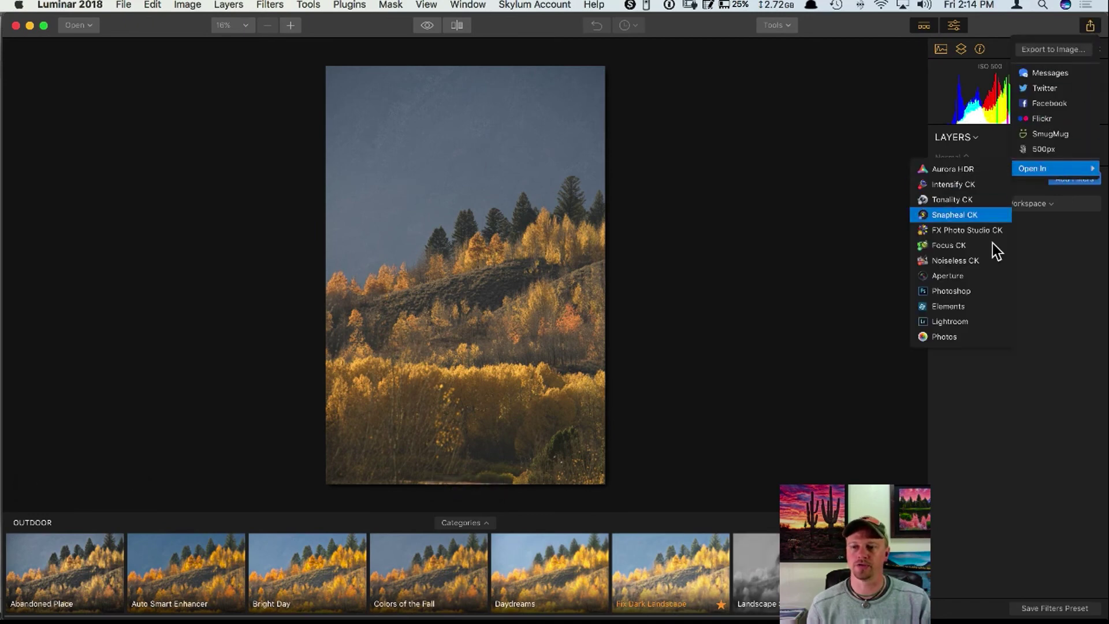
click(835, 26)
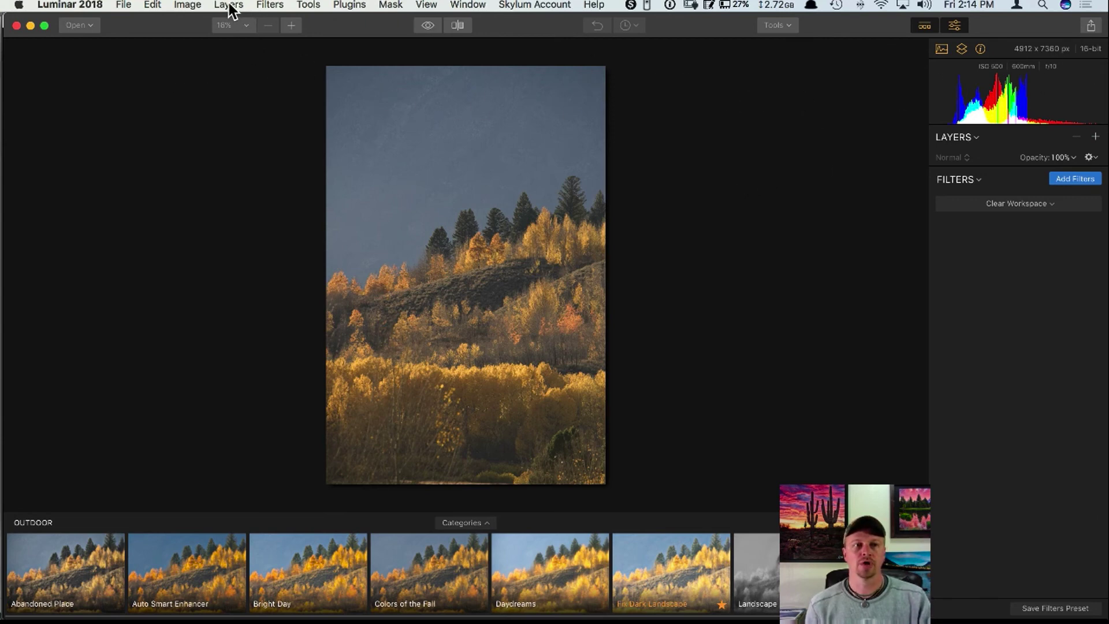
Send the vertical aspen photo to Silver Efex Pro 2 via Plugins > Recent
click(348, 6)
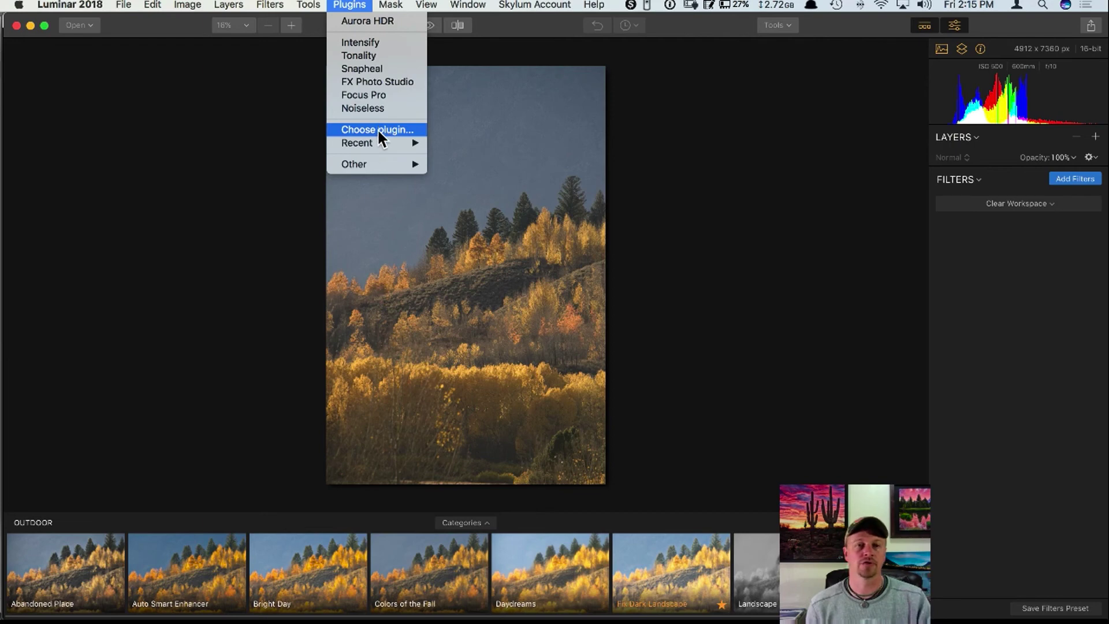
mouse_move(376, 142)
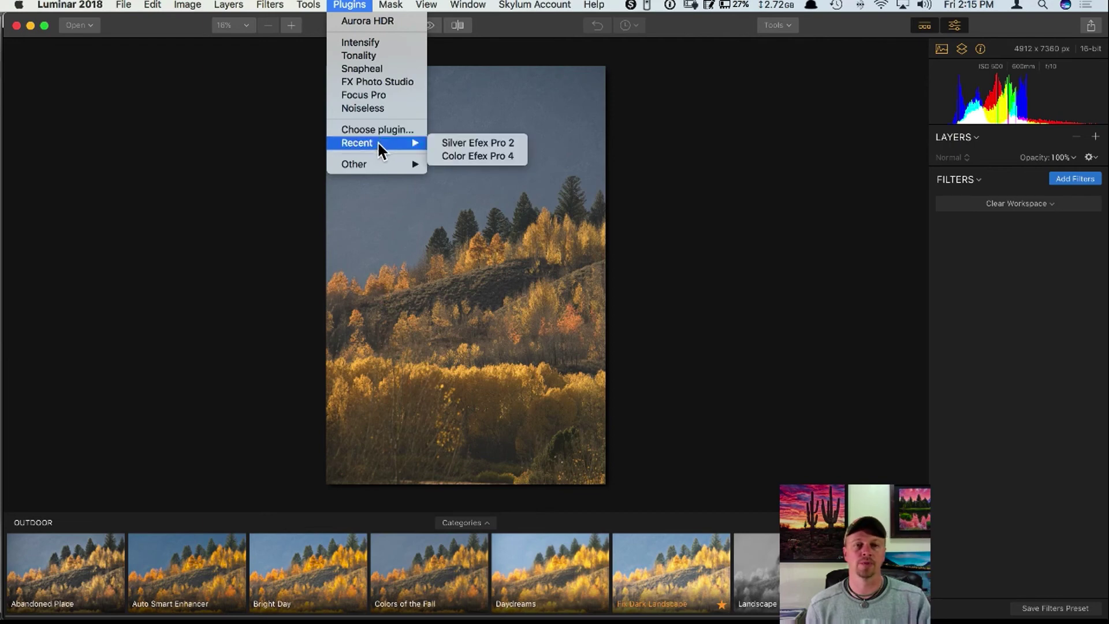
click(505, 141)
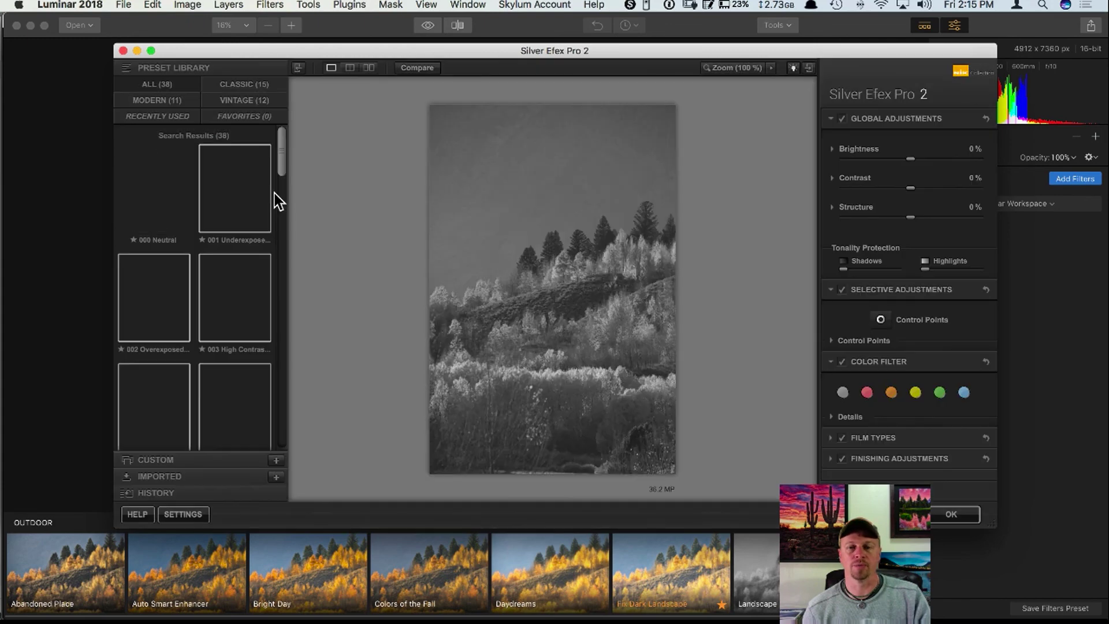
Apply the 004 High Contrast (smooth) preset to the aspen photo and accept the result
click(176, 390)
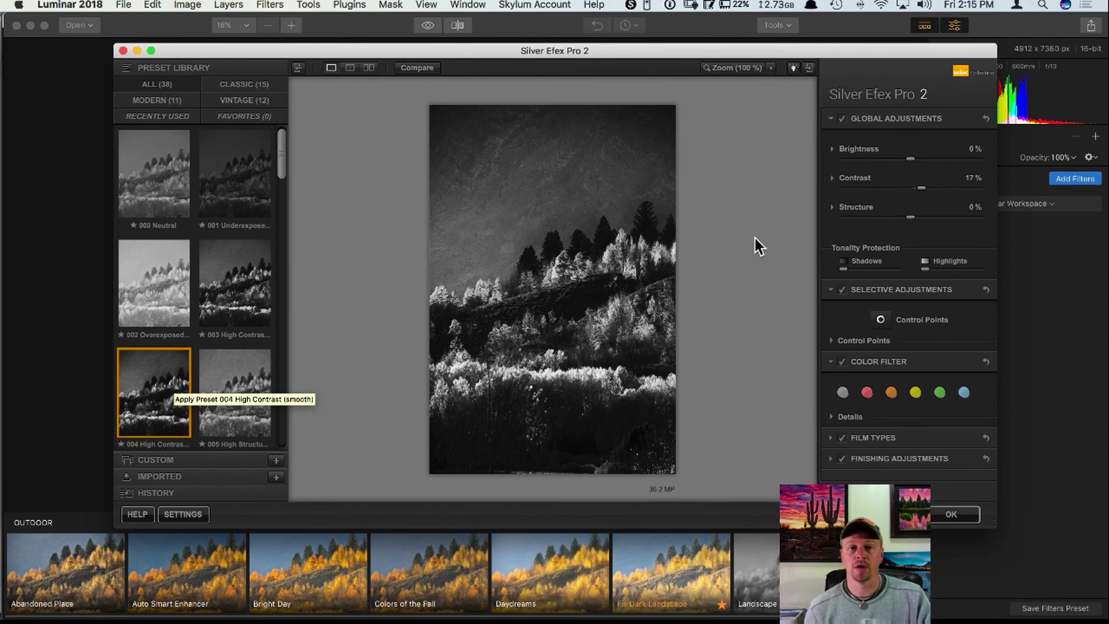
click(955, 511)
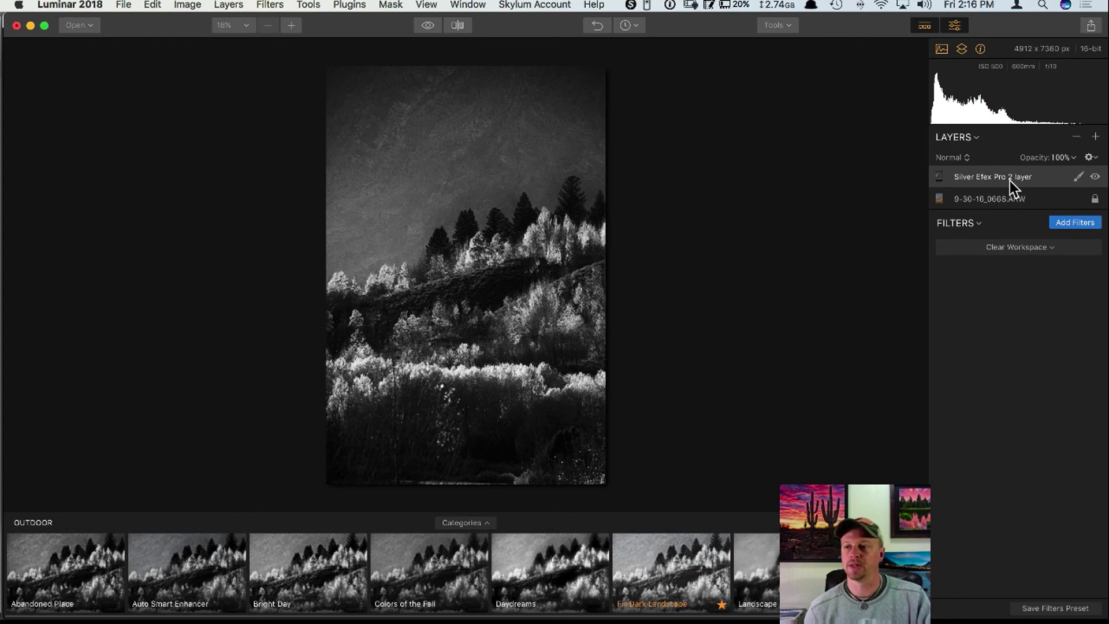
Lower the Silver Efex Pro 2 layer's opacity to 71% to let some colour through
click(1089, 158)
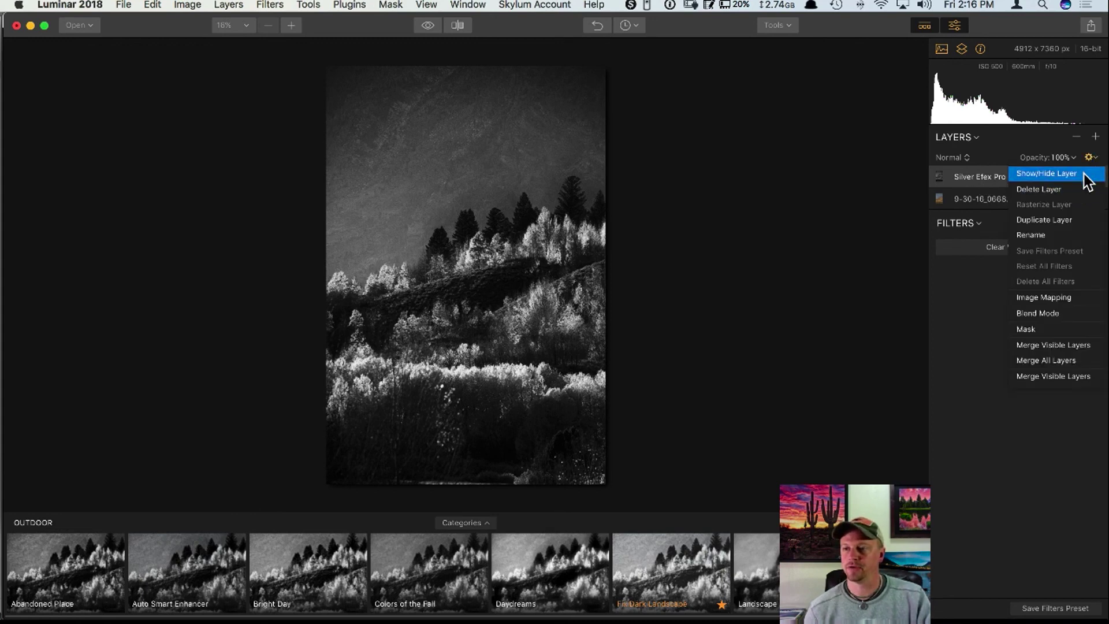
click(990, 178)
click(1073, 157)
drag(1070, 173, 1073, 171)
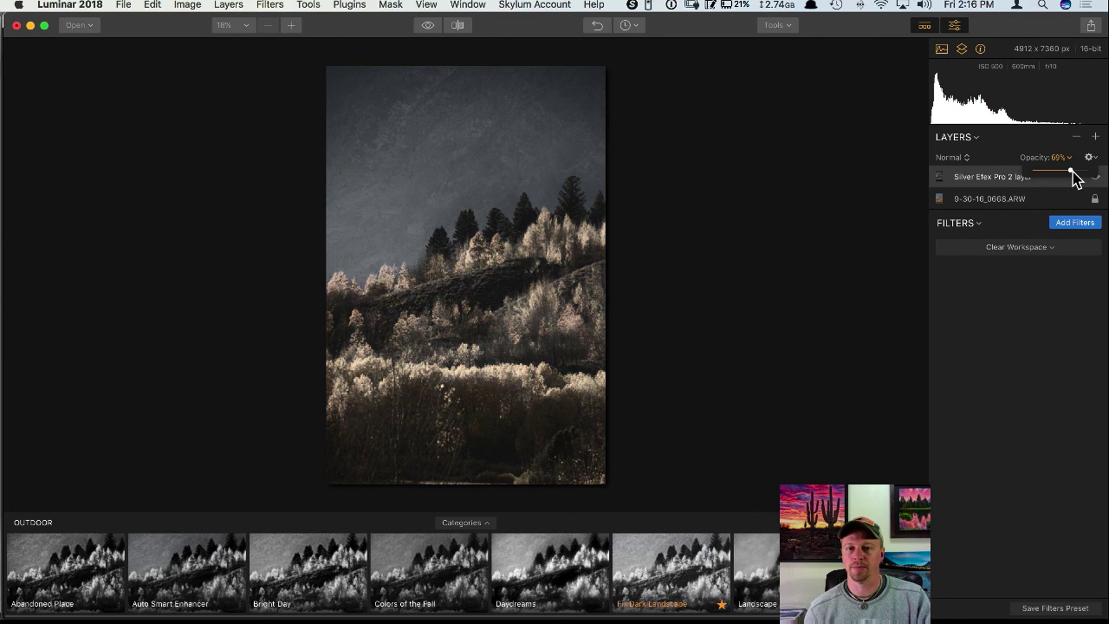
click(990, 178)
Add a Brilliance / Warmth filter with Vividness 38 and Warmth 33
click(1073, 224)
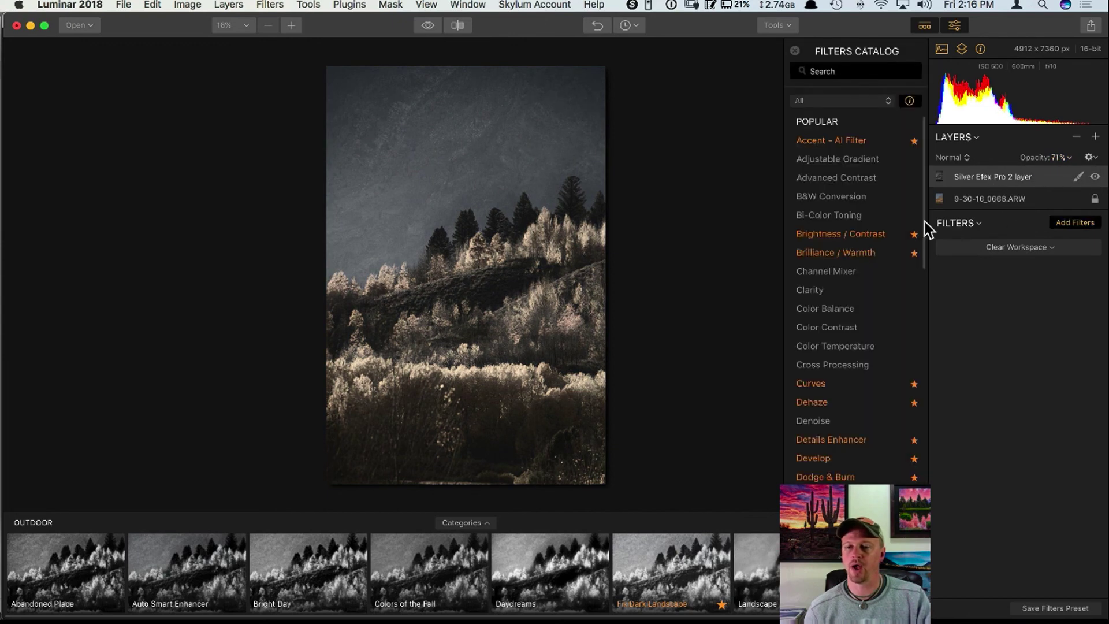
click(877, 252)
drag(1037, 295, 1047, 311)
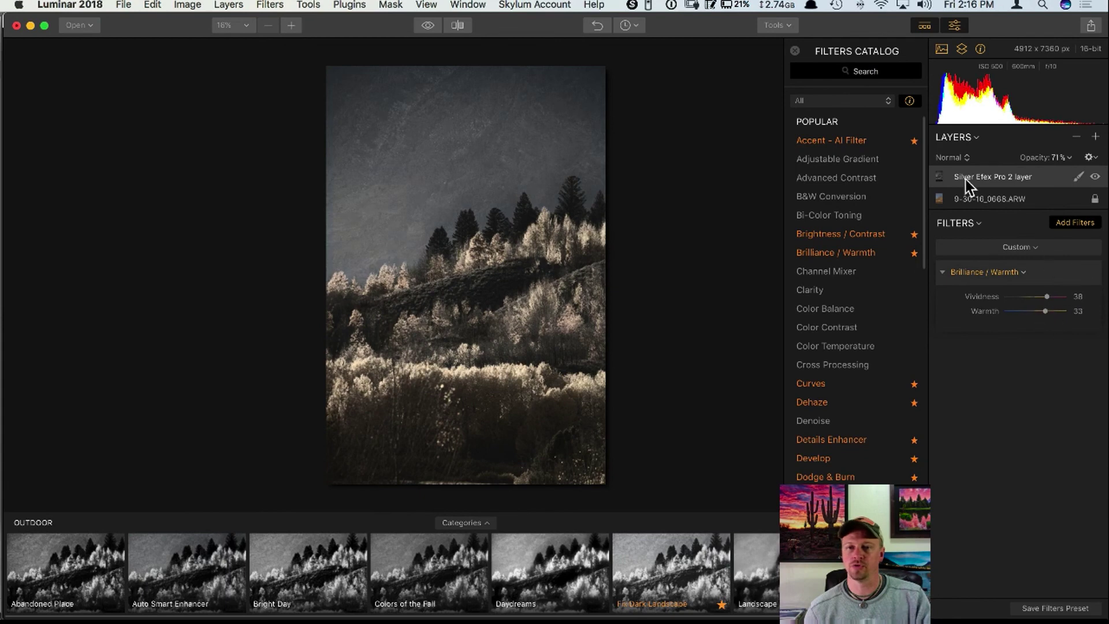
click(794, 52)
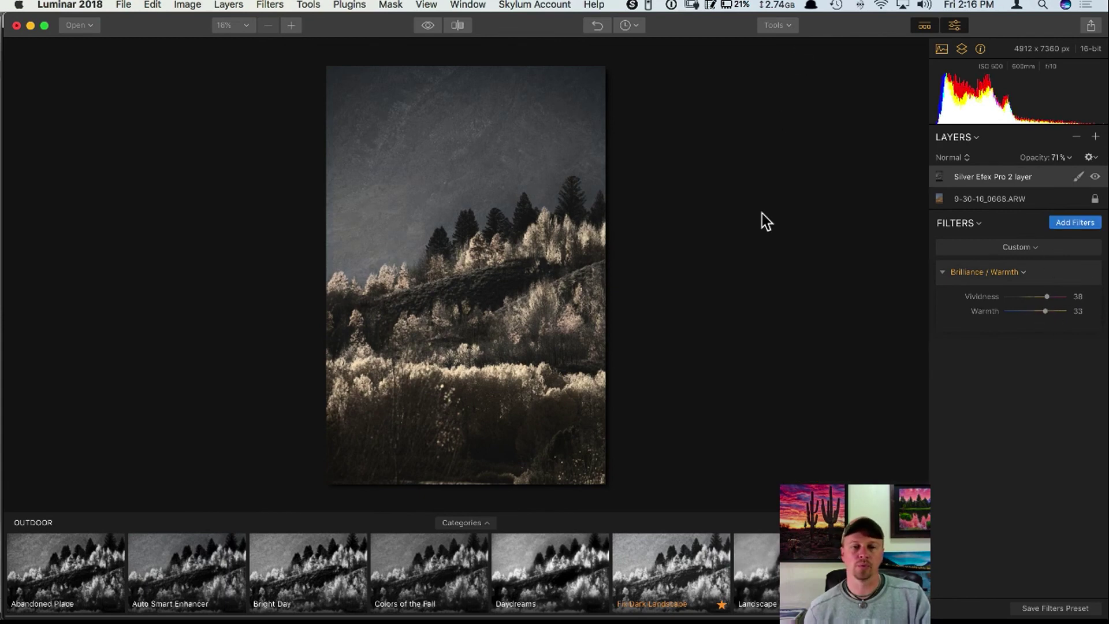